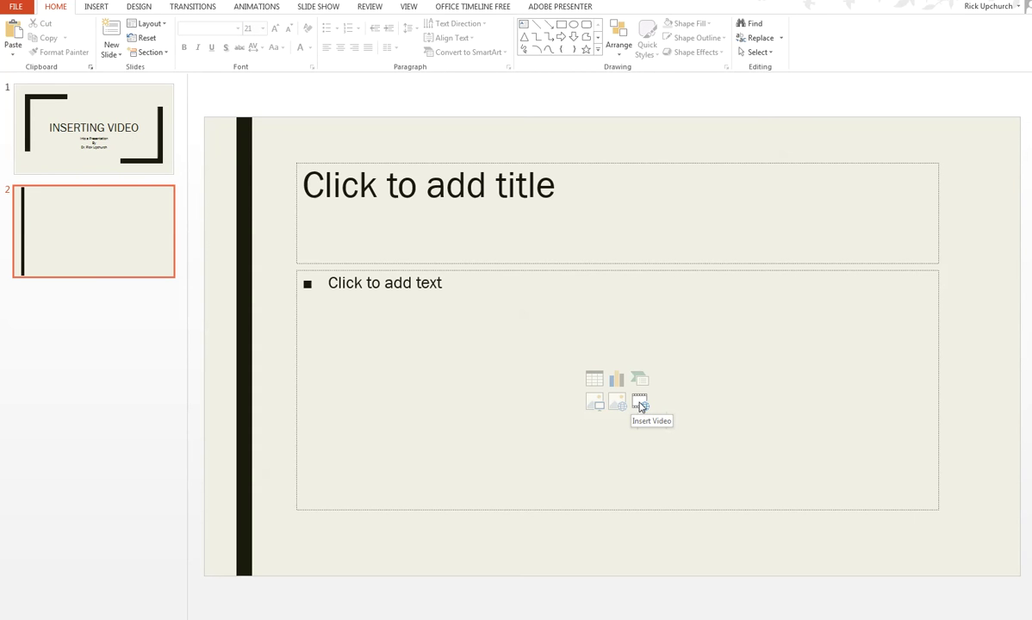
Insert the "What Not to Do in a Speech" video file from the Free YouTube Downloader folder on slide 2 and enlarge it slightly.
{"action": "left_click", "coordinate": [640, 405]}
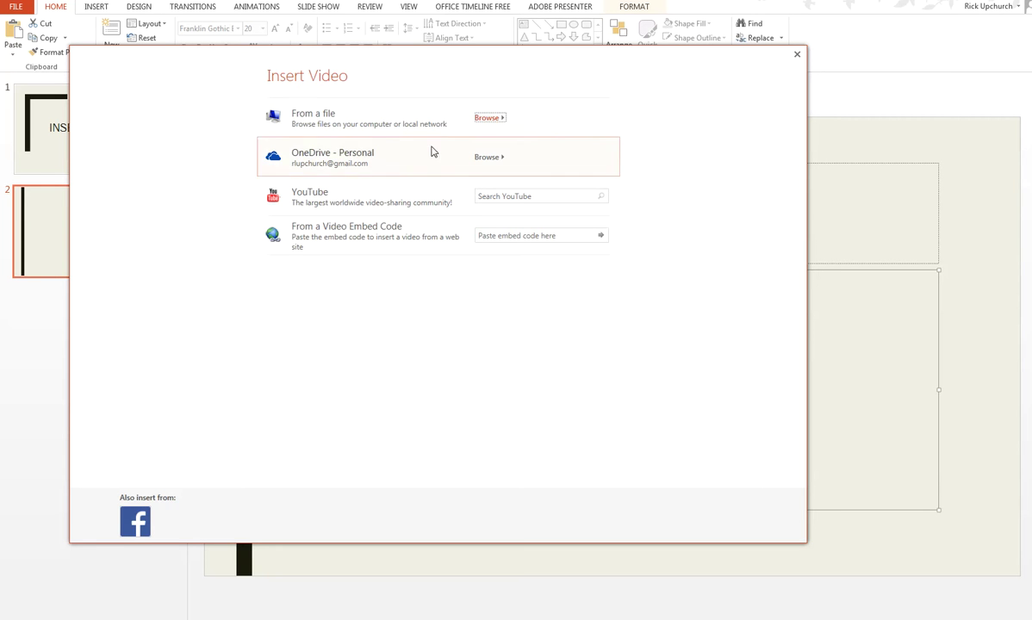
{"action": "left_click", "coordinate": [489, 118]}
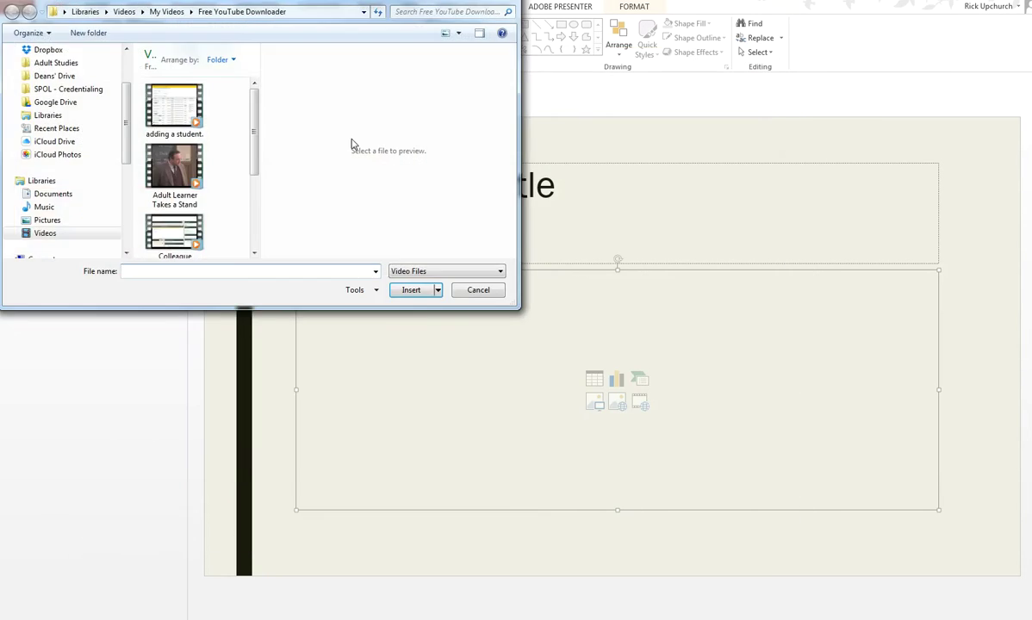
{"action": "scroll", "coordinate": [253, 228], "scroll_direction": "down", "scroll_amount": 2}
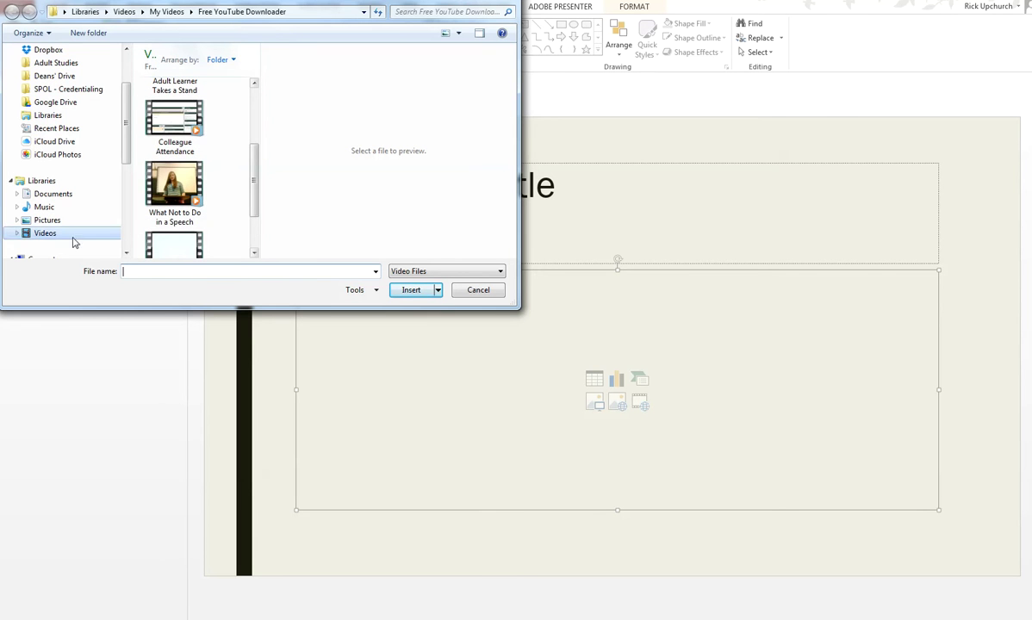
{"action": "left_click", "coordinate": [171, 193]}
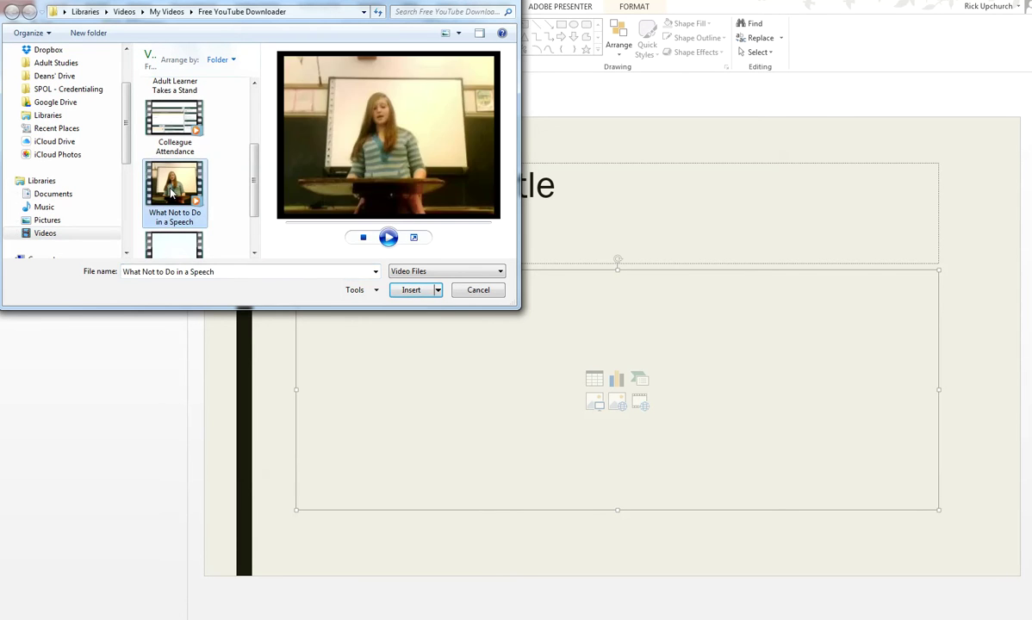
{"action": "left_click", "coordinate": [411, 291]}
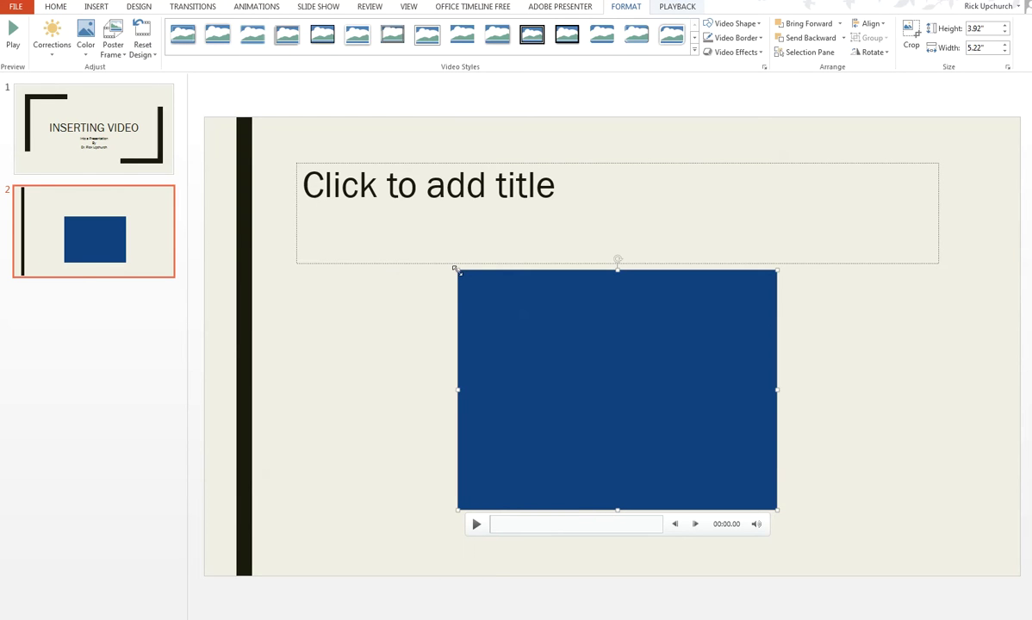
{"action": "left_click_drag", "start_coordinate": [457, 270], "coordinate": [448, 263]}
Enter "What Not to Do in a Speech" as the title of slide 2.
{"action": "left_click", "coordinate": [453, 223]}
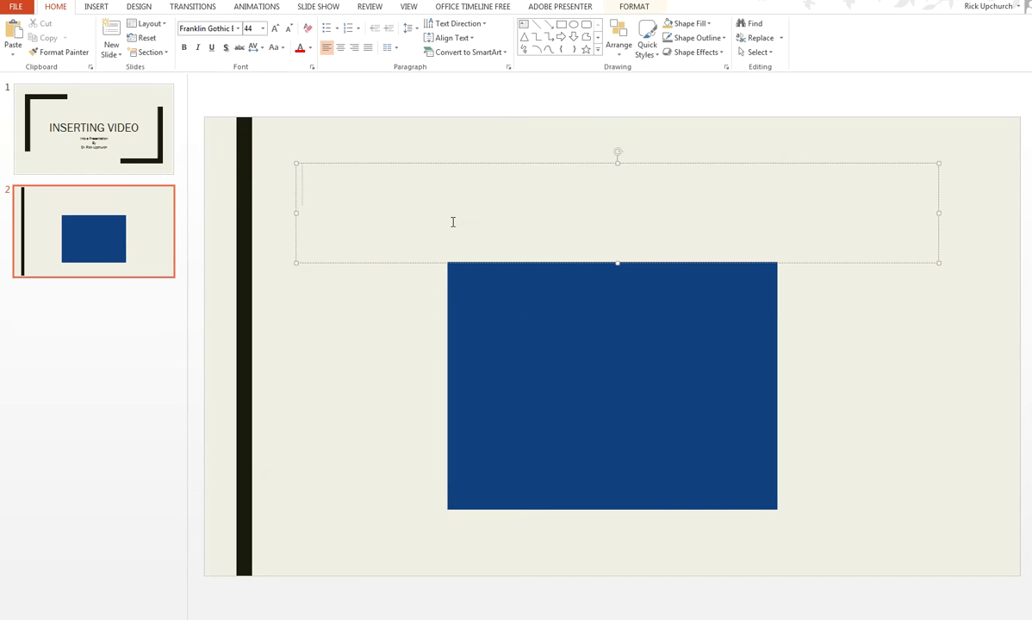
{"action": "type", "text": "What"}
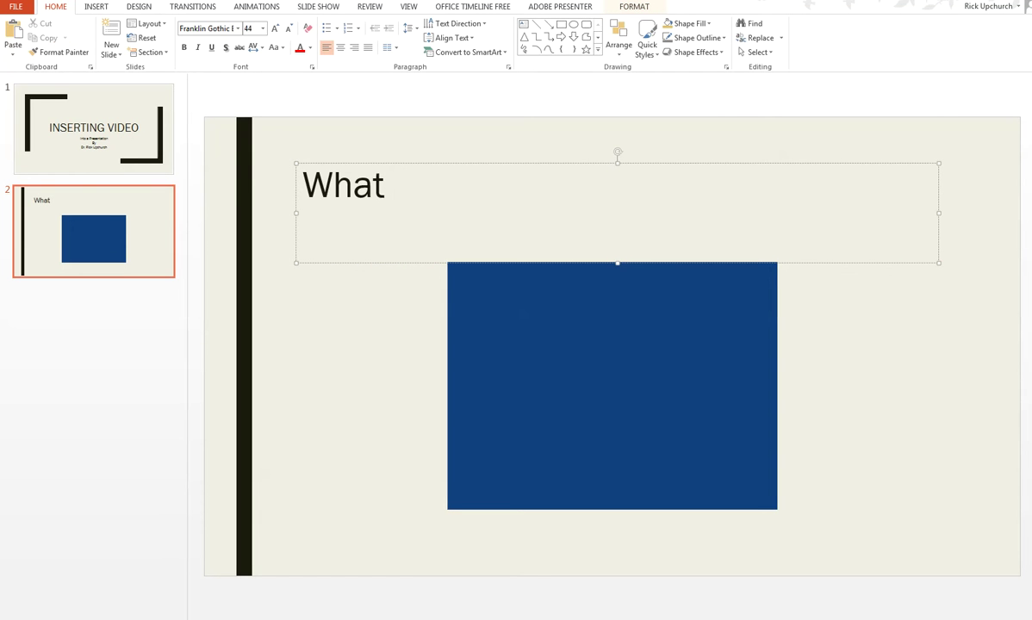
{"action": "type", "text": " Not to D"}
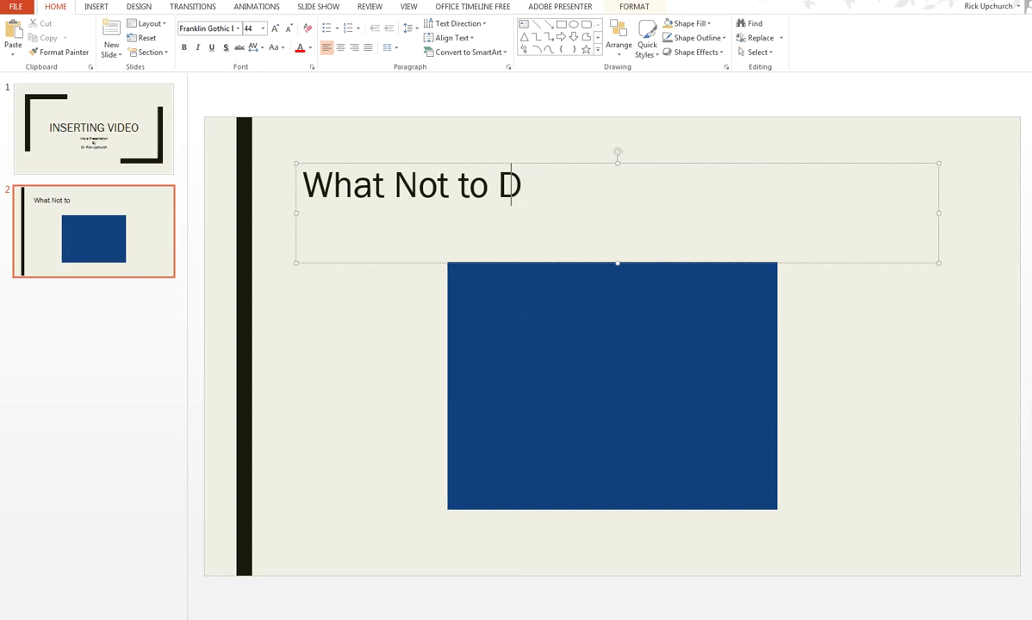
{"action": "type", "text": "o in a A"}
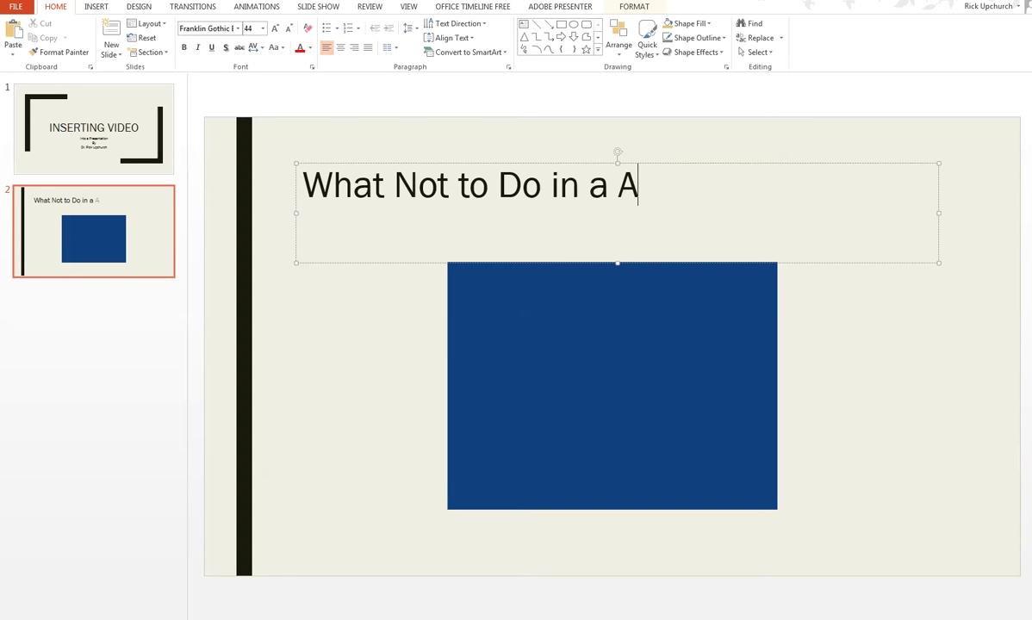
{"action": "key", "text": "BackSpace"}
{"action": "type", "text": "Speeck"}
{"action": "key", "text": "BackSpace"}
{"action": "type", "text": "h"}
{"action": "left_click", "coordinate": [807, 381]}
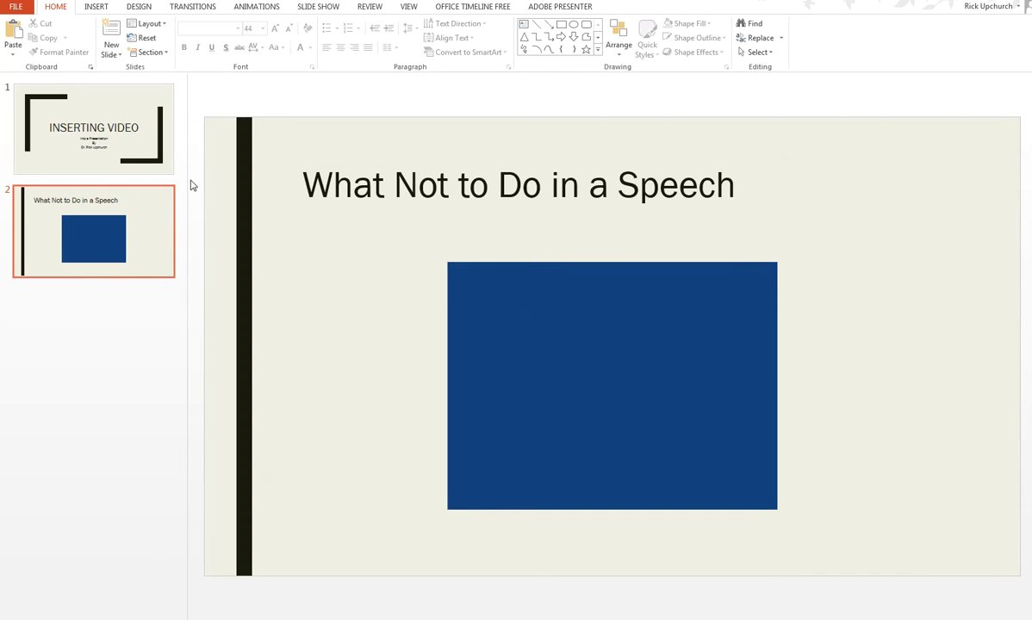
Add a third slide and search YouTube for an online video using "10 things not to do in College speech".
{"action": "left_click", "coordinate": [111, 30]}
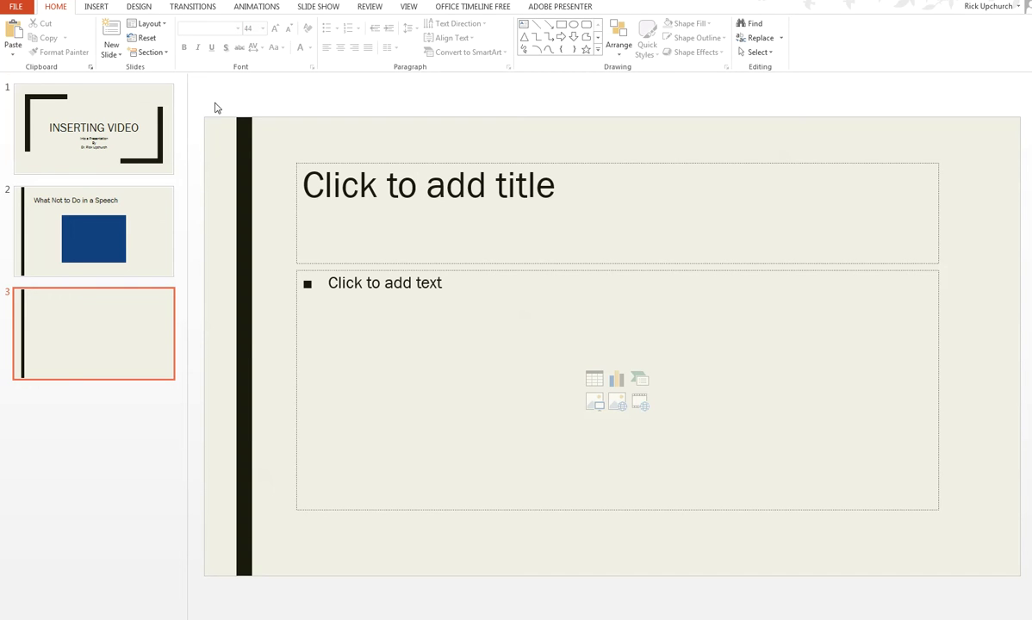
{"action": "left_click", "coordinate": [96, 7]}
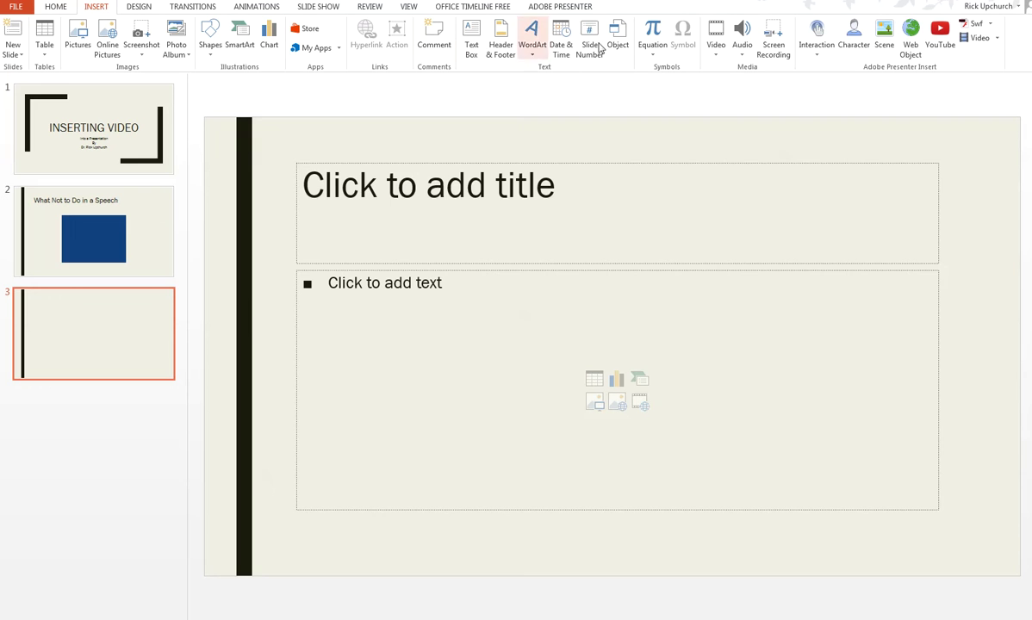
{"action": "left_click", "coordinate": [718, 55]}
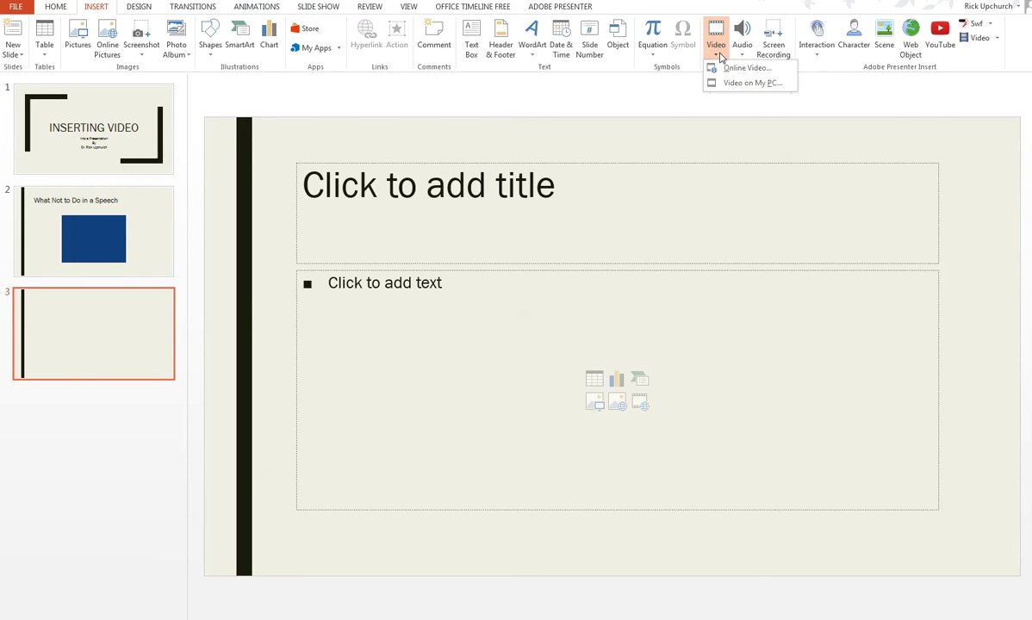
{"action": "left_click", "coordinate": [743, 68]}
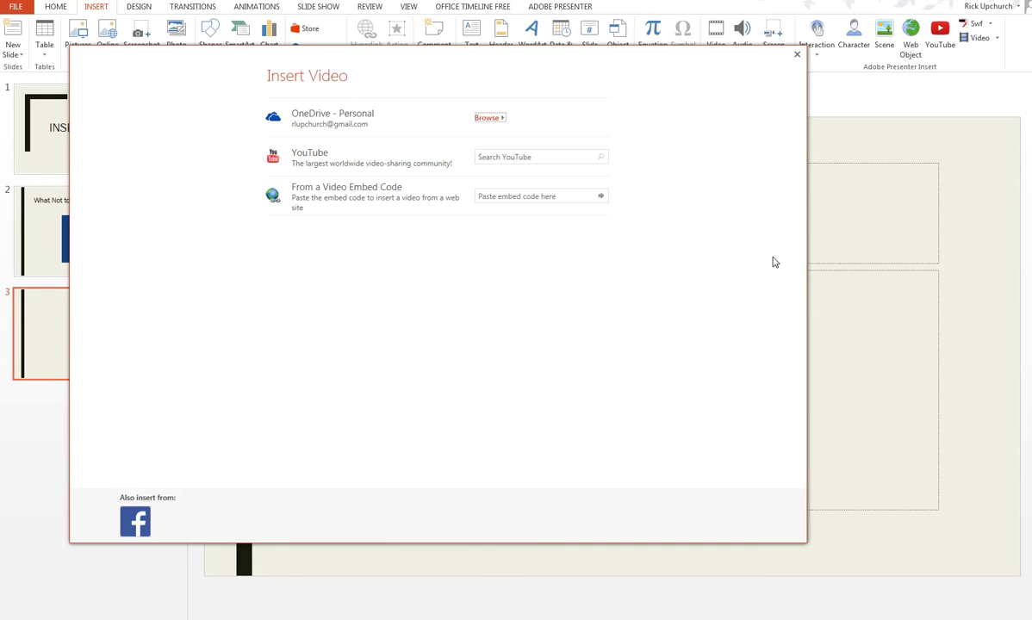
{"action": "left_click", "coordinate": [314, 162]}
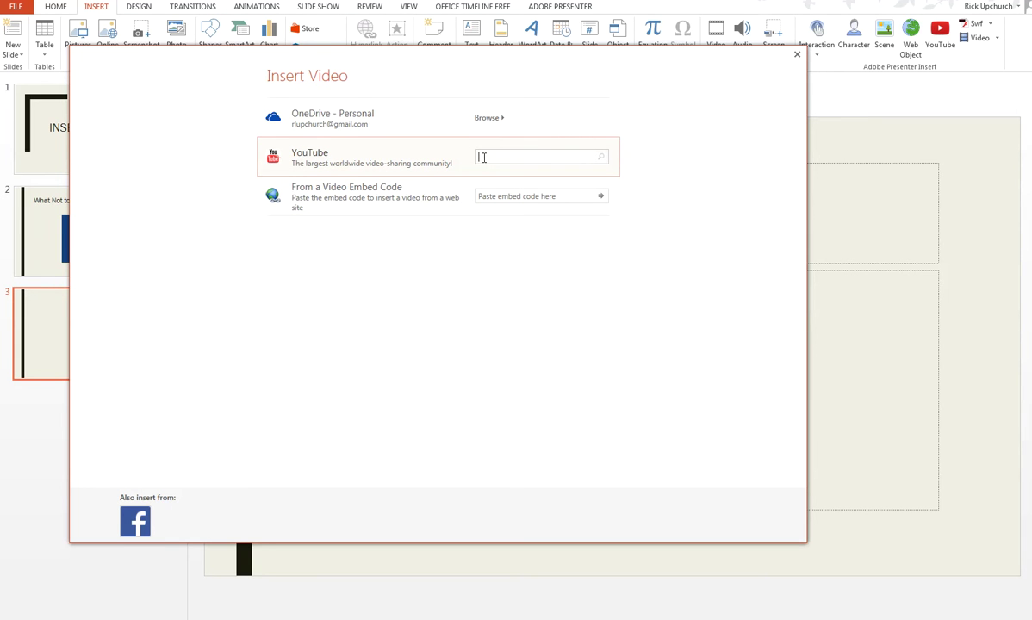
{"action": "type", "text": "10 things"}
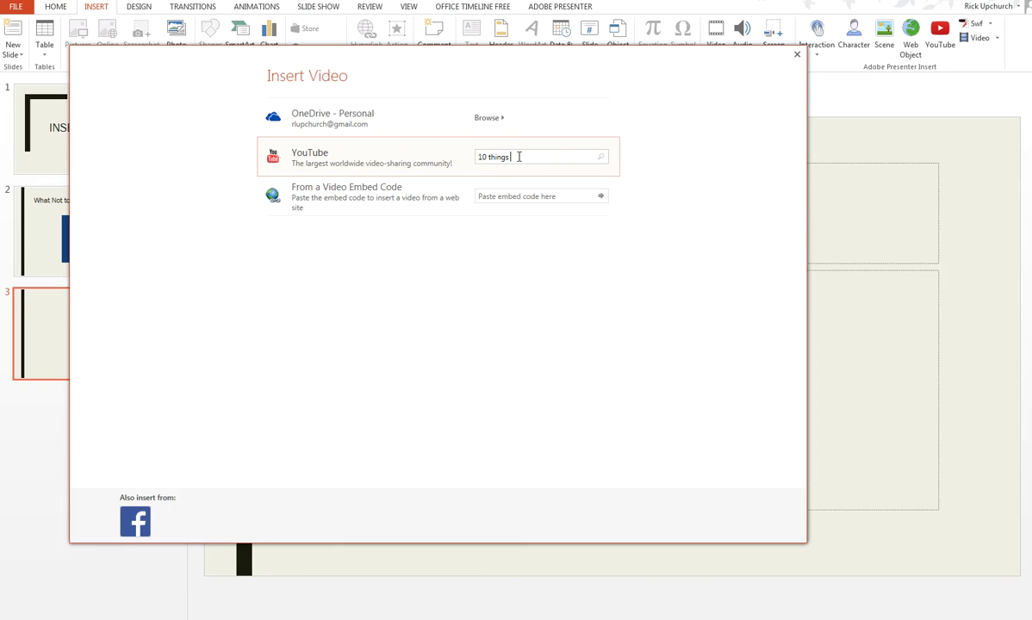
{"action": "type", "text": " not to do in College speech"}
{"action": "key", "text": "Return"}
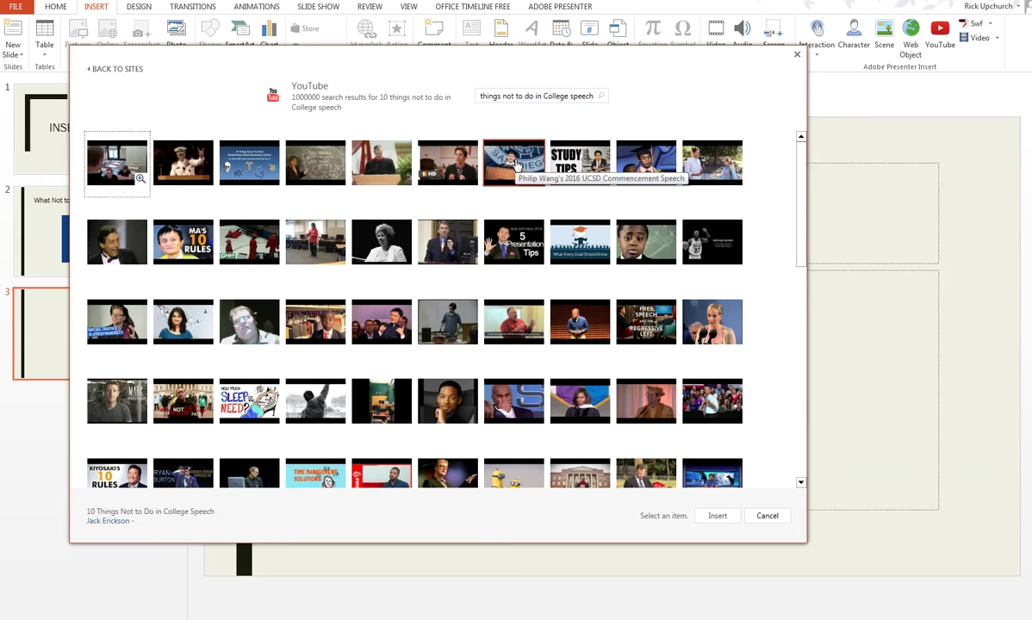
Insert the "10 Things Not to Do in College Speech" video, then enlarge and centre it to fill the area below the slide title.
{"action": "left_click", "coordinate": [125, 174]}
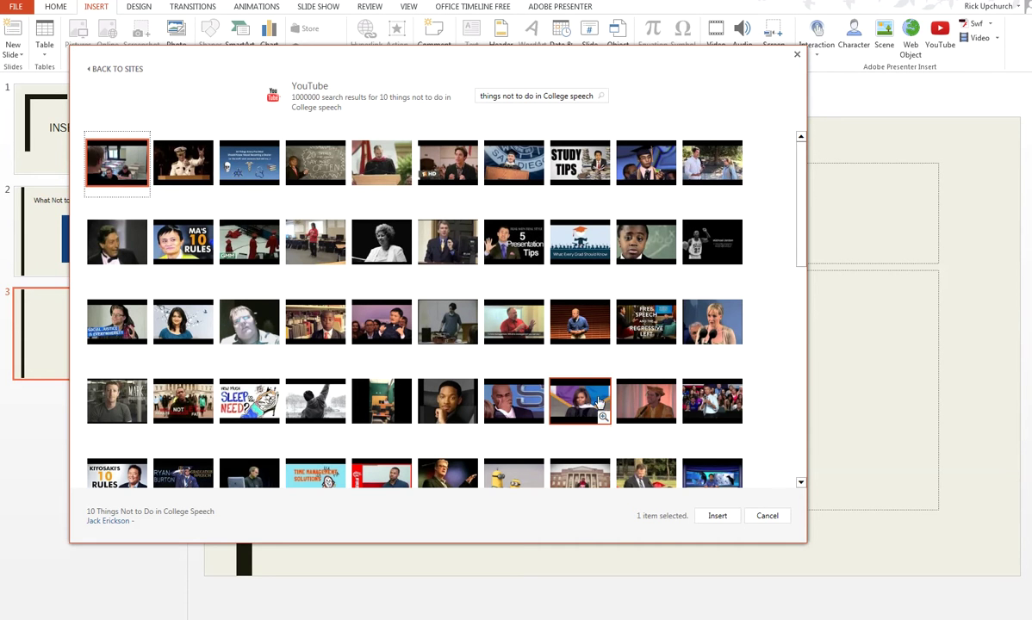
{"action": "left_click", "coordinate": [717, 520]}
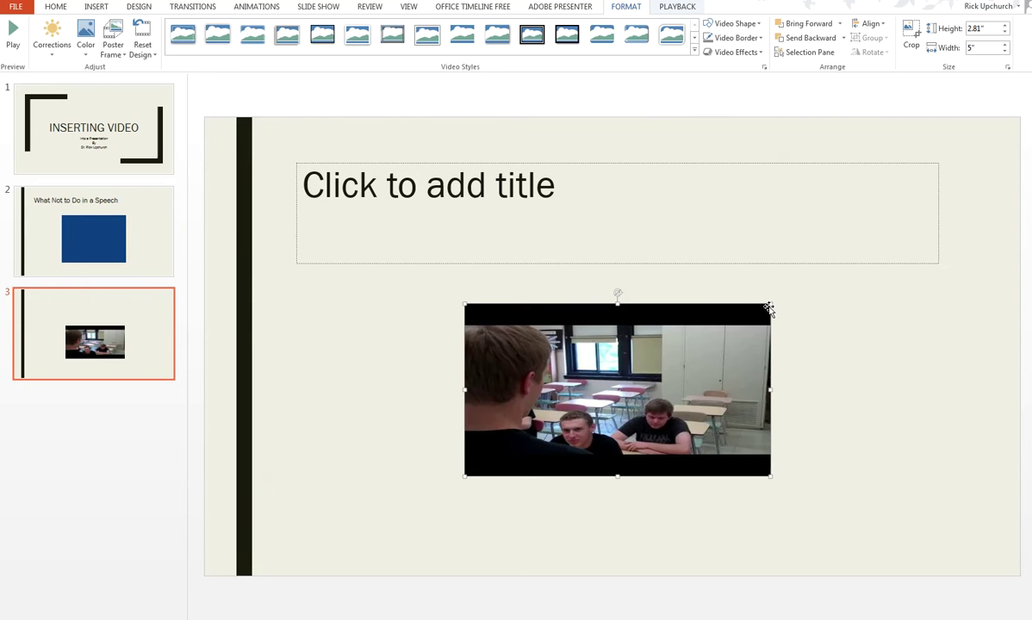
{"action": "left_click_drag", "start_coordinate": [771, 303], "coordinate": [792, 267]}
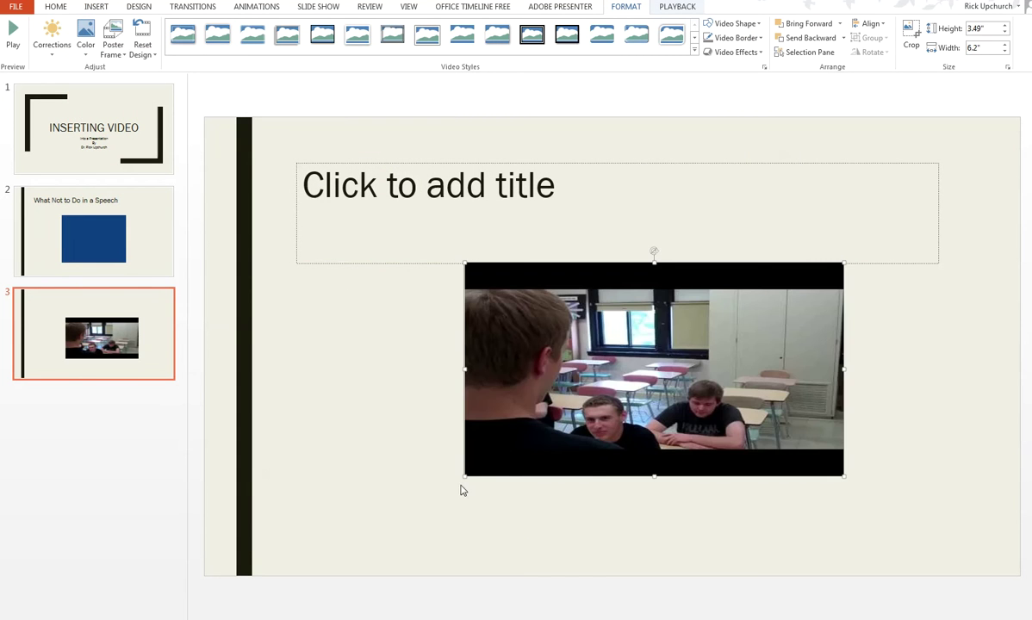
{"action": "left_click_drag", "start_coordinate": [464, 475], "coordinate": [391, 563]}
{"action": "left_click_drag", "start_coordinate": [479, 287], "coordinate": [518, 280]}
Enter "10 Things Not to Do in College Speech" as the title of slide 3.
{"action": "left_click", "coordinate": [483, 203]}
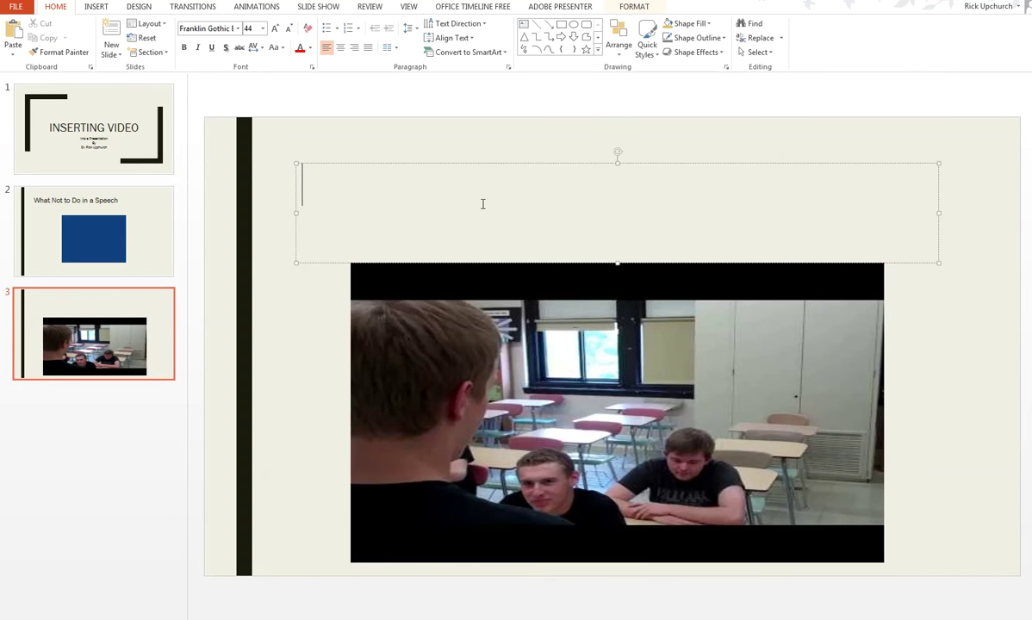
{"action": "type", "text": "10 Thin"}
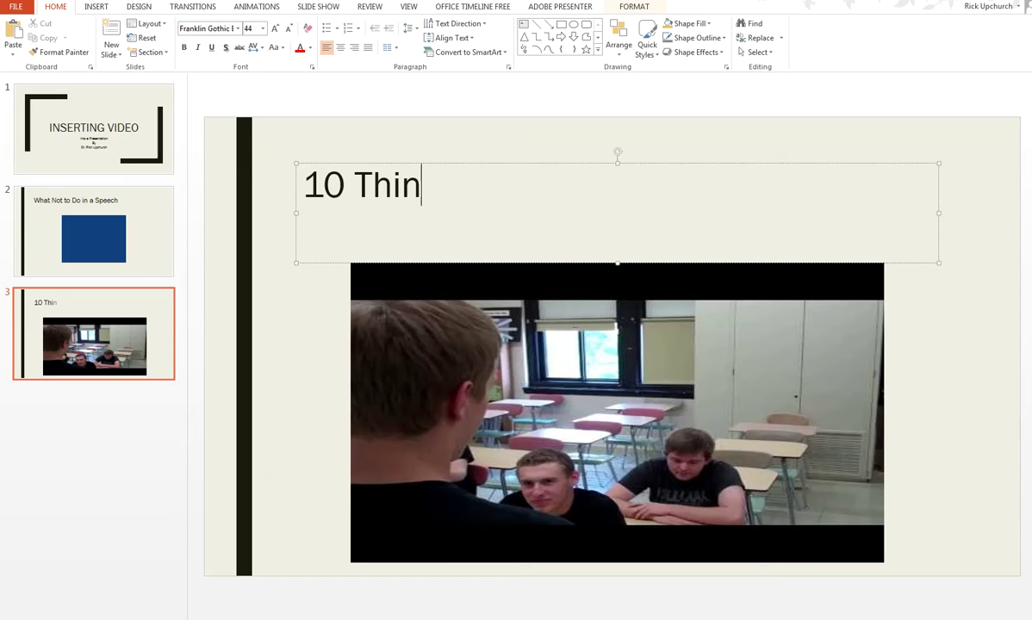
{"action": "type", "text": "gs "}
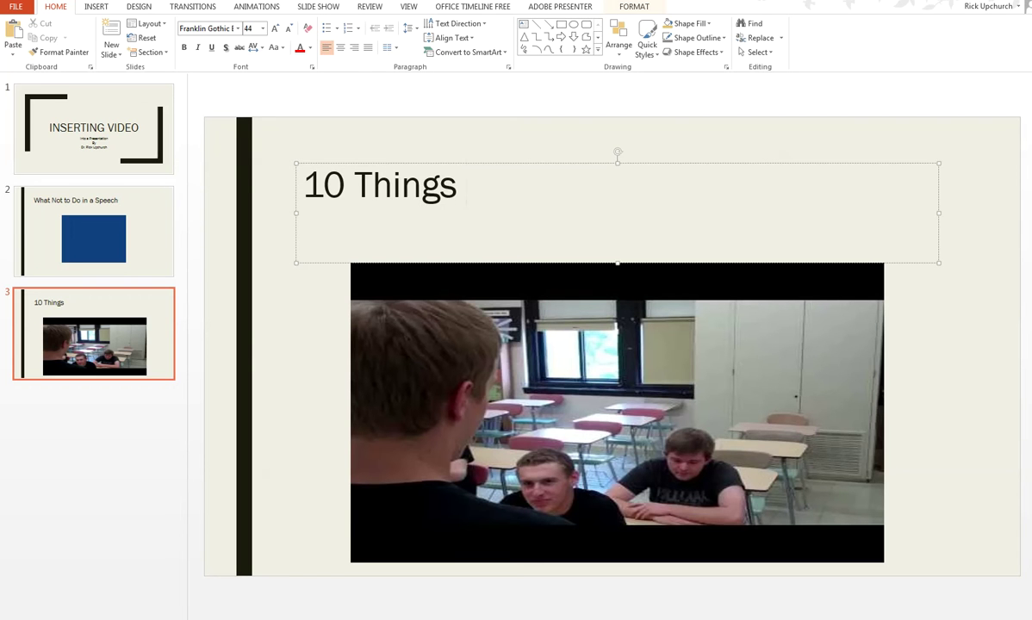
{"action": "type", "text": "Not "}
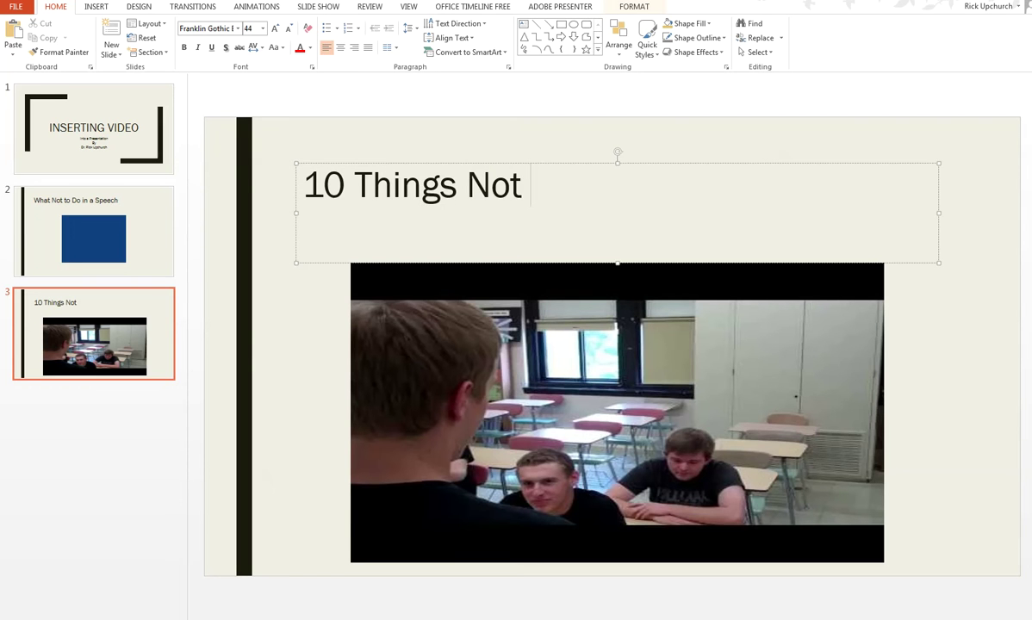
{"action": "type", "text": "to Do i"}
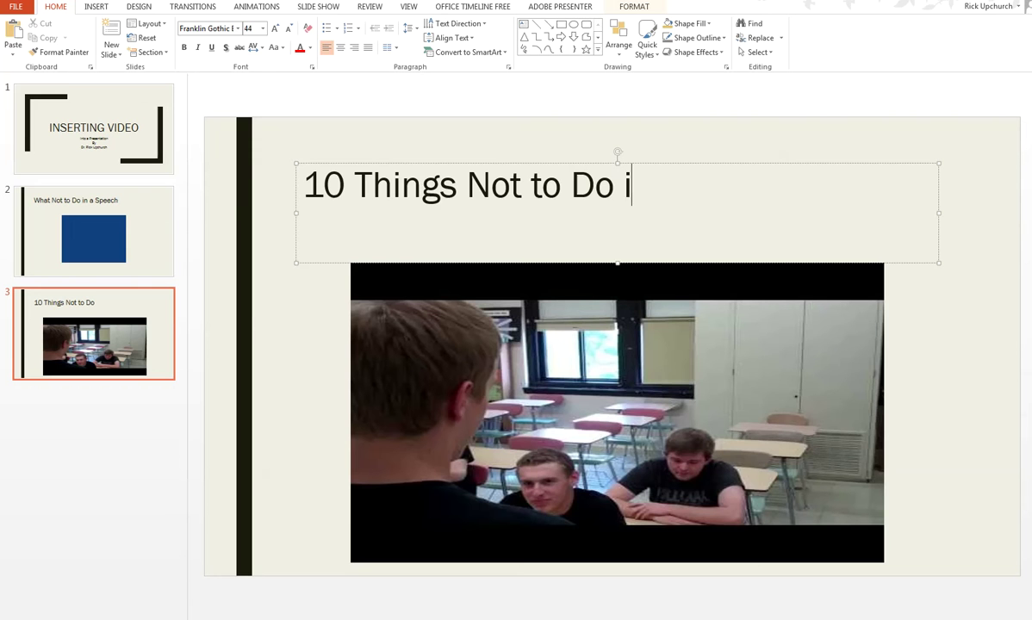
{"action": "type", "text": "n College S"}
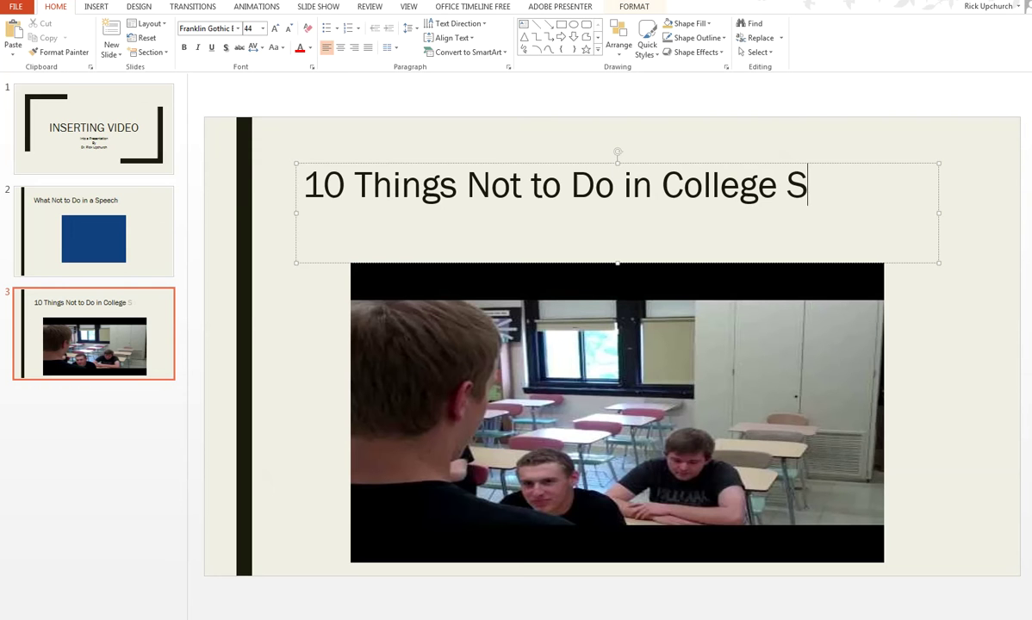
{"action": "type", "text": "peech"}
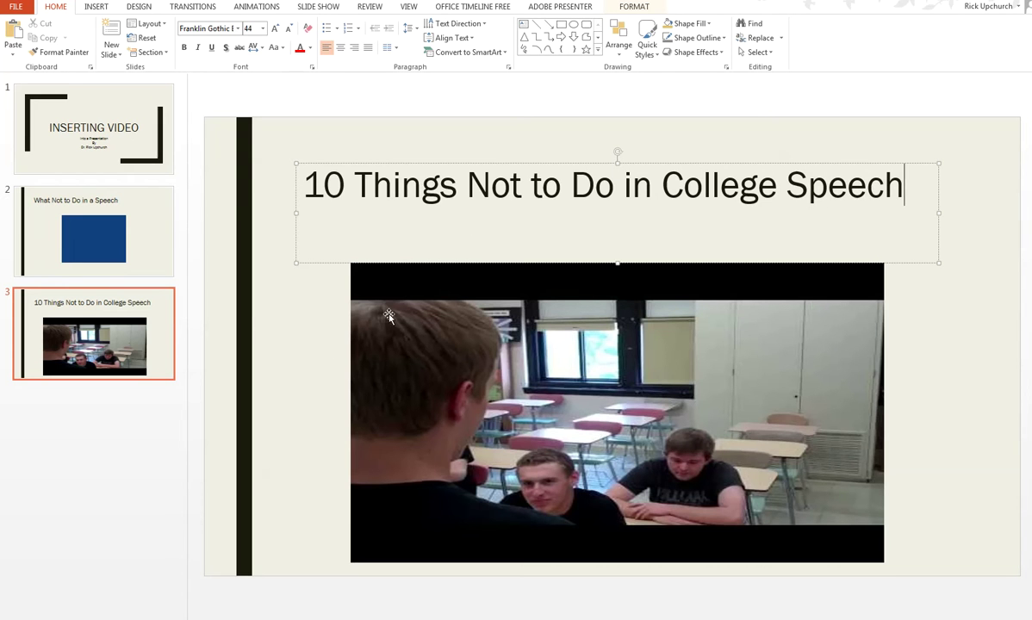
Add a fourth slide after slide 3 and open the video insertion options for its content placeholder.
{"action": "left_click", "coordinate": [129, 412]}
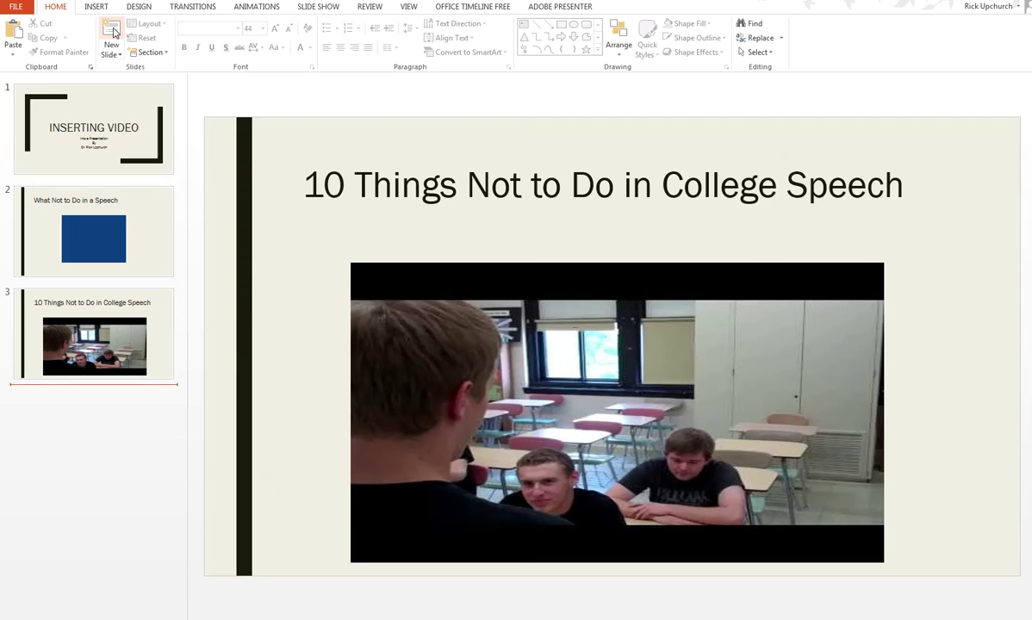
{"action": "left_click", "coordinate": [113, 31]}
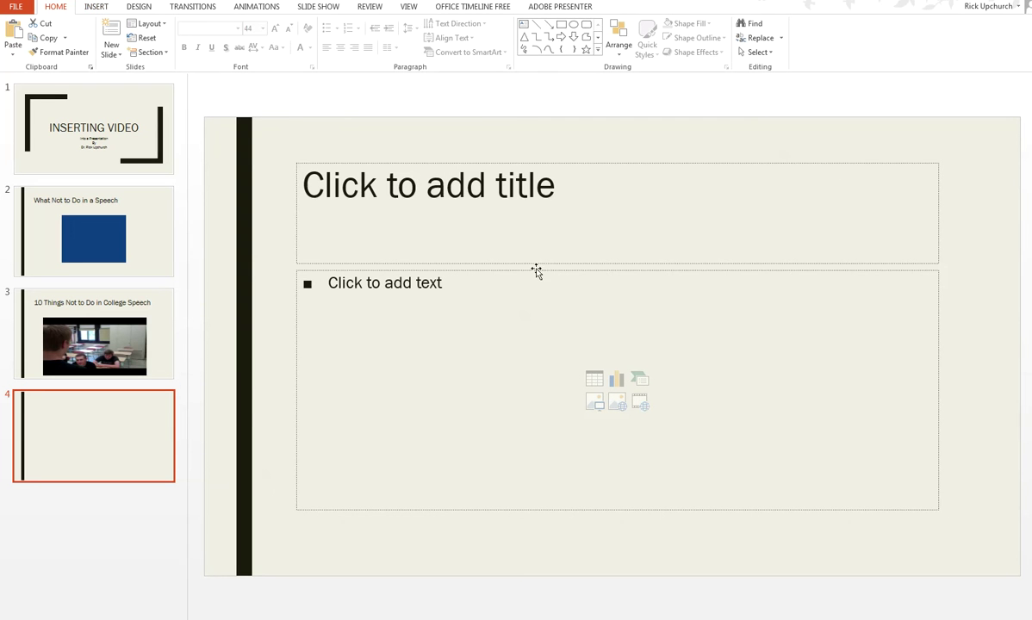
{"action": "left_click", "coordinate": [642, 406]}
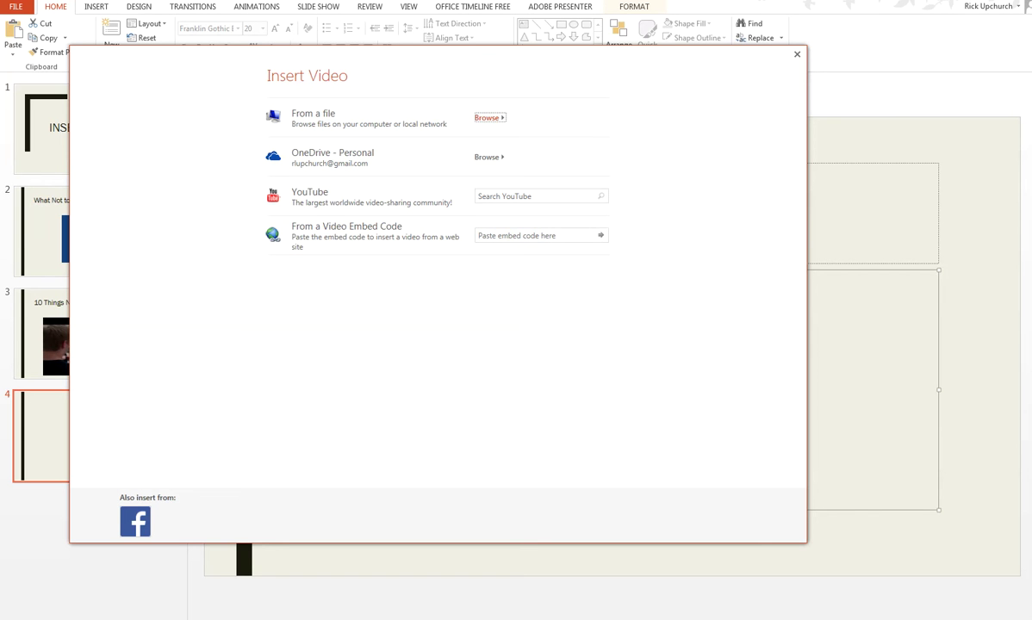
Switch to YouTube in Chrome, return to the "what not to do in a speech" search results and open the "Presentation Good/Bad Examples" video.
{"action": "left_click_drag", "start_coordinate": [1031, 49], "coordinate": [521, 2]}
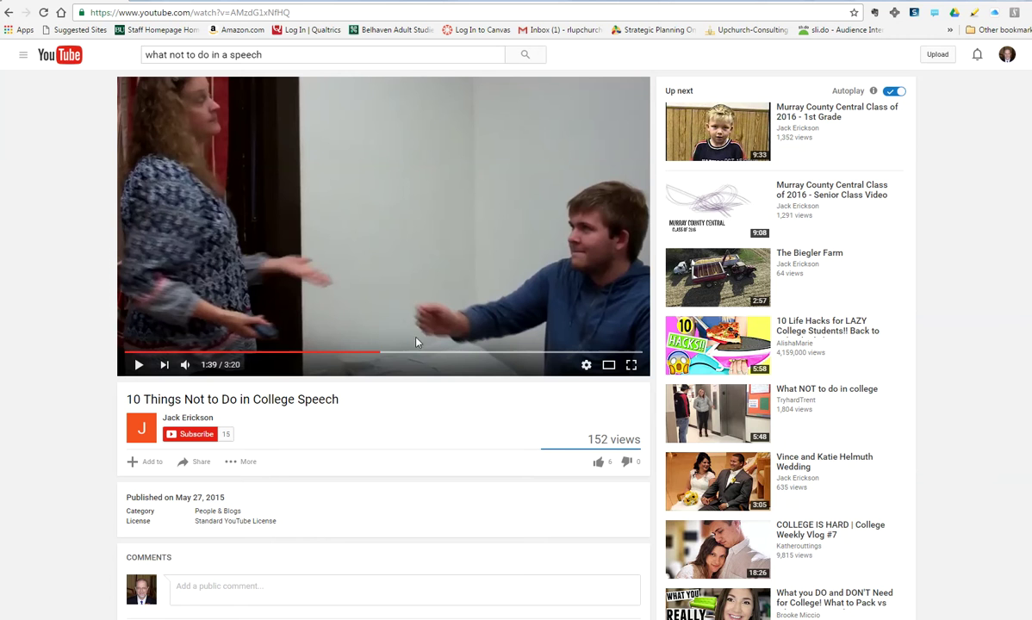
{"action": "left_click", "coordinate": [9, 13]}
{"action": "scroll", "coordinate": [386, 260], "scroll_direction": "down", "scroll_amount": 3}
{"action": "scroll", "coordinate": [385, 259], "scroll_direction": "down", "scroll_amount": 5}
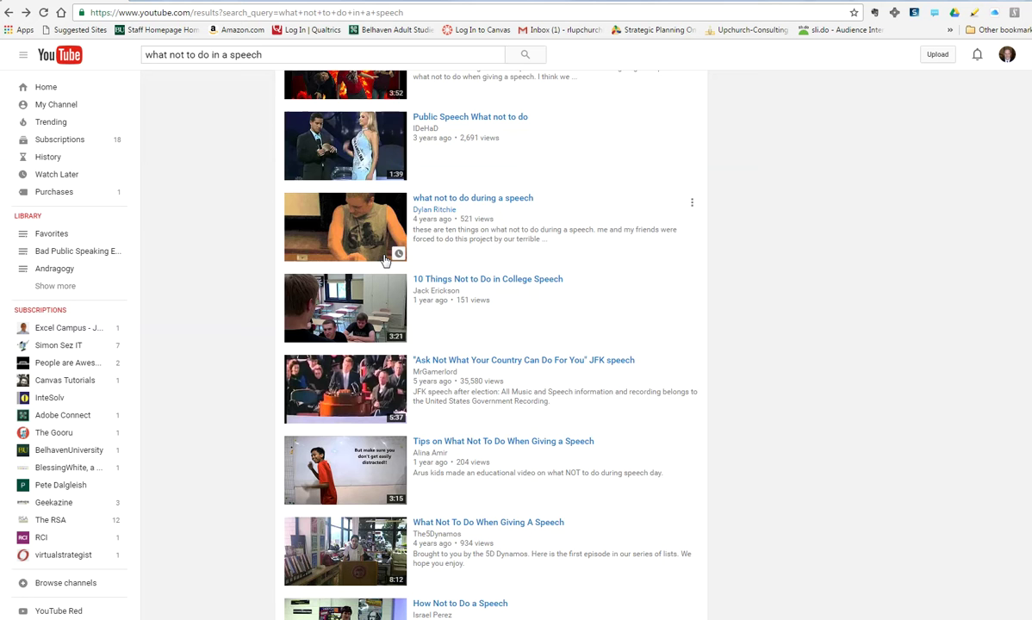
{"action": "scroll", "coordinate": [385, 260], "scroll_direction": "down", "scroll_amount": 1}
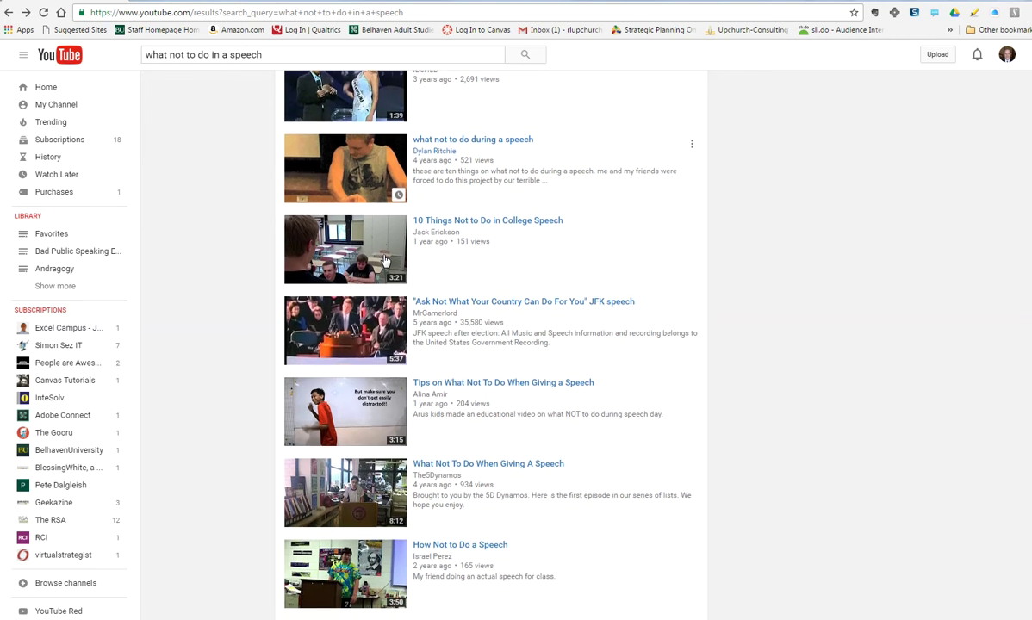
{"action": "scroll", "coordinate": [386, 259], "scroll_direction": "down", "scroll_amount": 2}
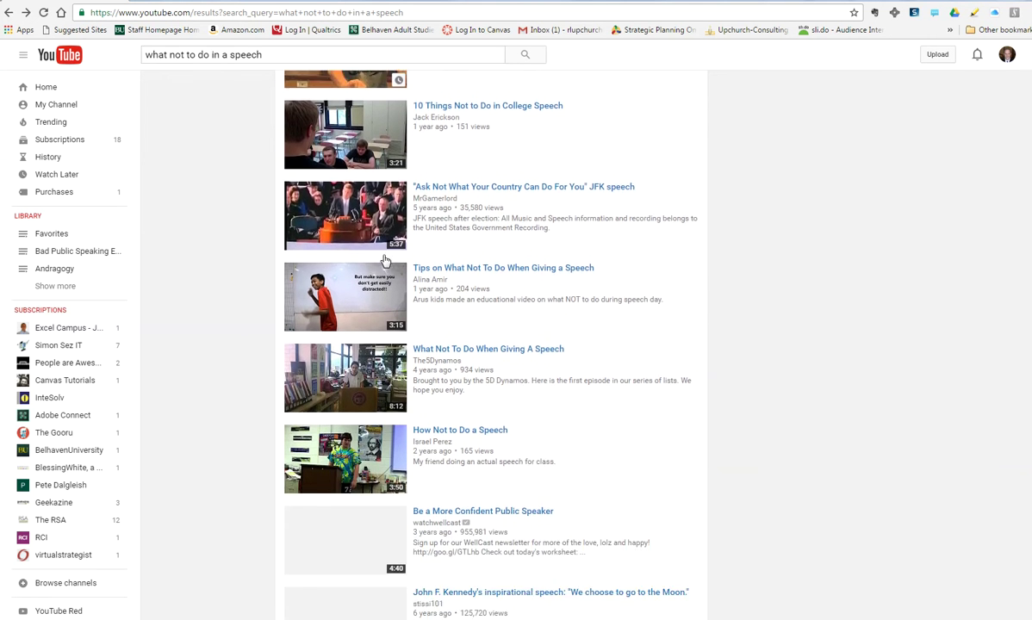
{"action": "scroll", "coordinate": [385, 260], "scroll_direction": "down", "scroll_amount": 4}
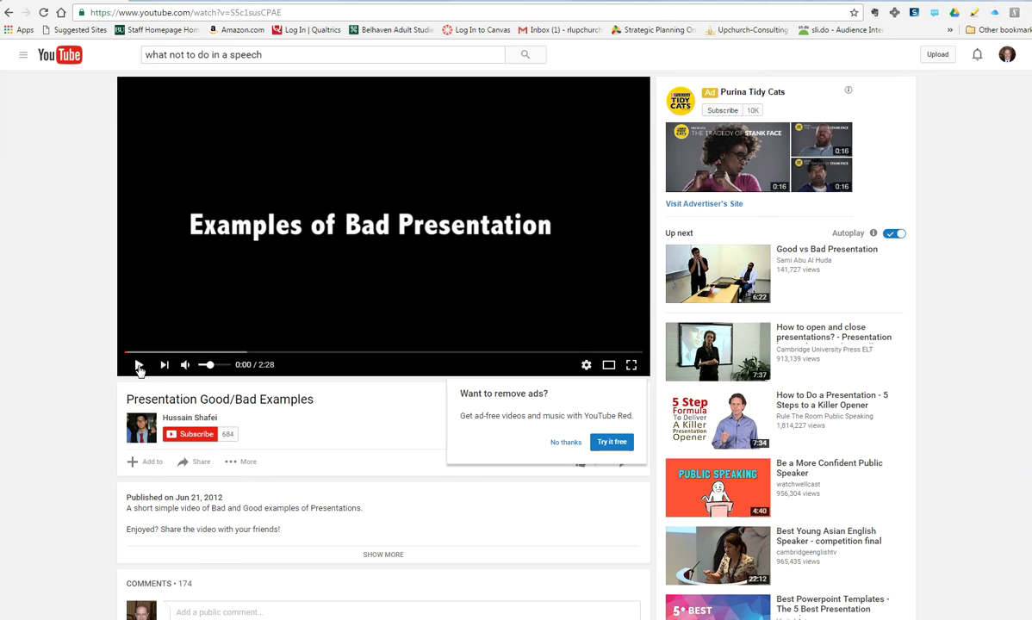
Dismiss the ad-removal offer and copy the embed code from the sharing options of the "Presentation Good/Bad Examples" video.
{"action": "scroll", "coordinate": [307, 468], "scroll_direction": "down", "scroll_amount": 3}
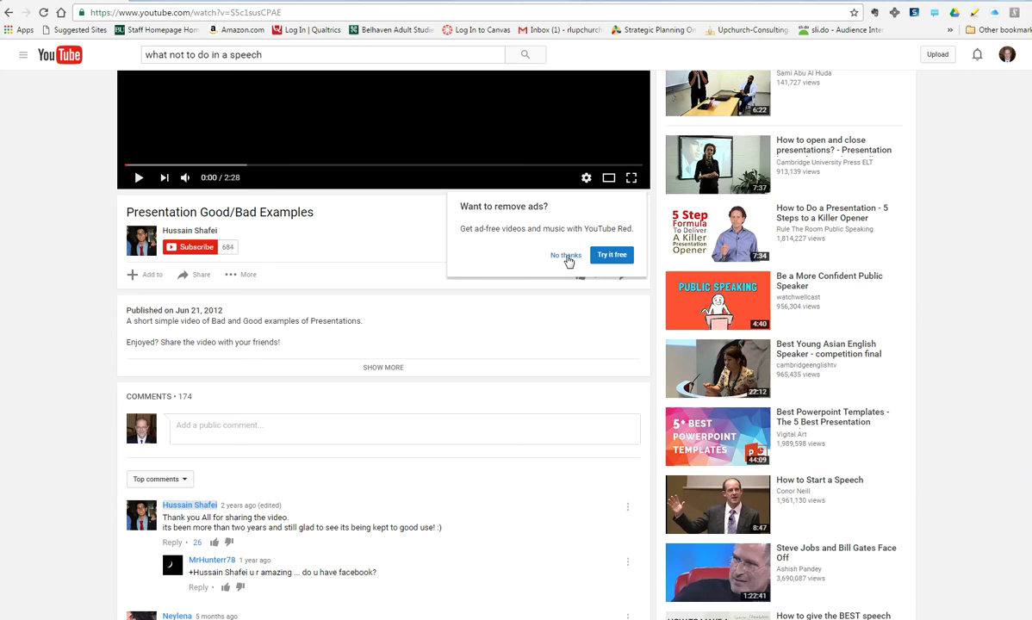
{"action": "left_click", "coordinate": [566, 255]}
{"action": "scroll", "coordinate": [530, 237], "scroll_direction": "up", "scroll_amount": 2}
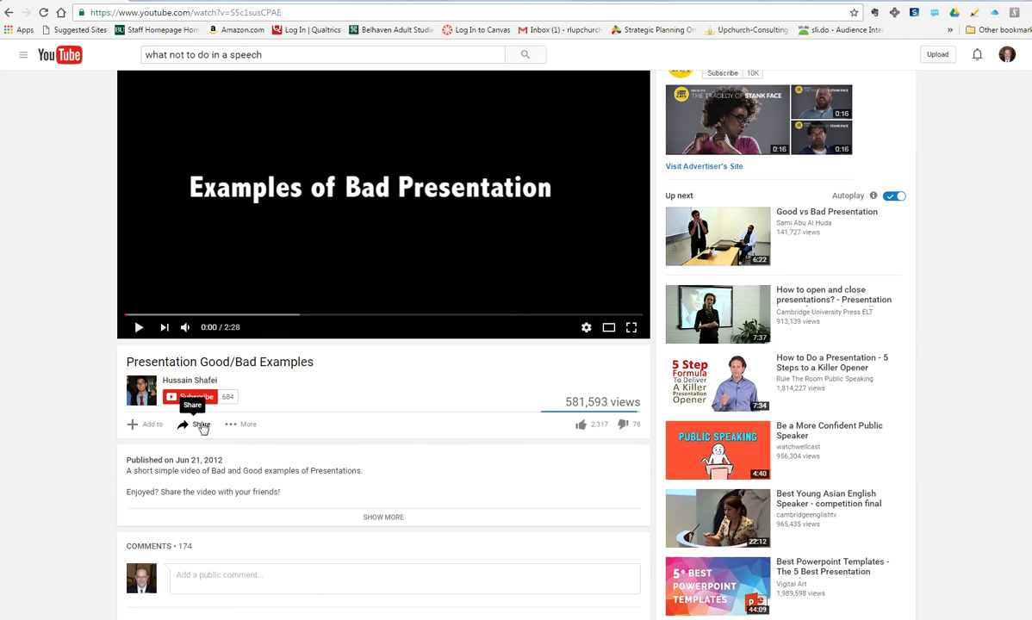
{"action": "left_click", "coordinate": [200, 425]}
{"action": "scroll", "coordinate": [310, 527], "scroll_direction": "down", "scroll_amount": 2}
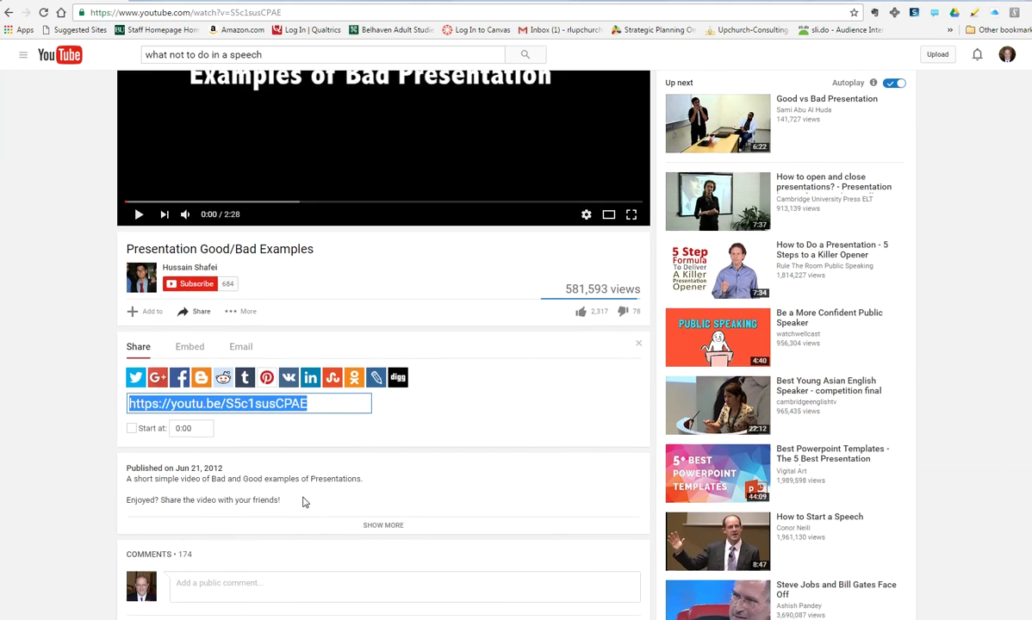
{"action": "left_click", "coordinate": [191, 336]}
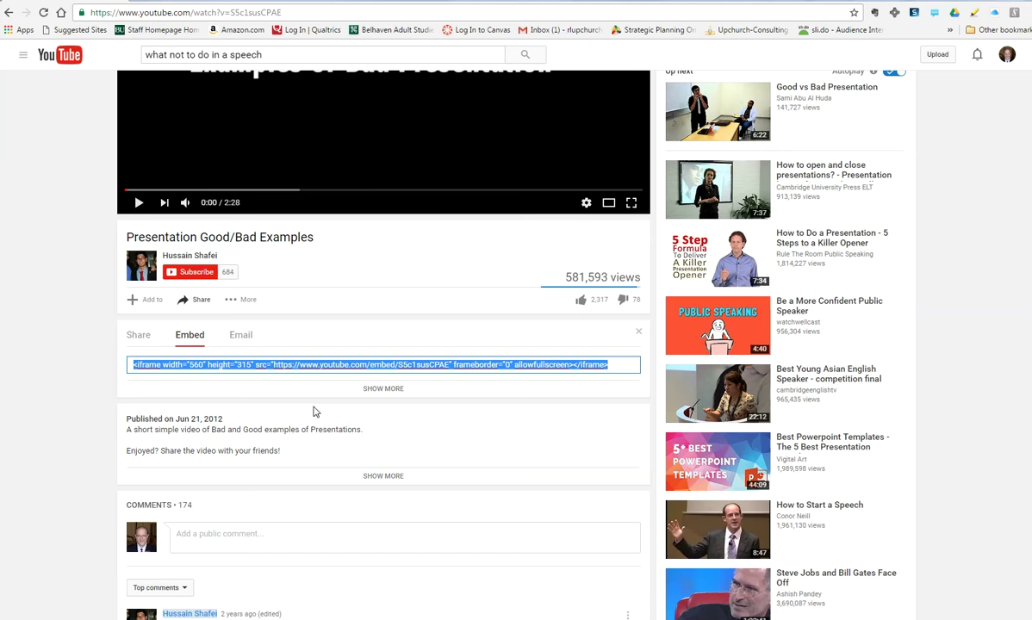
Switch to PowerPoint, insert the video on slide 4 from the copied embed code, and enlarge it to fill the area below the title.
{"action": "key", "text": "alt+Tab"}
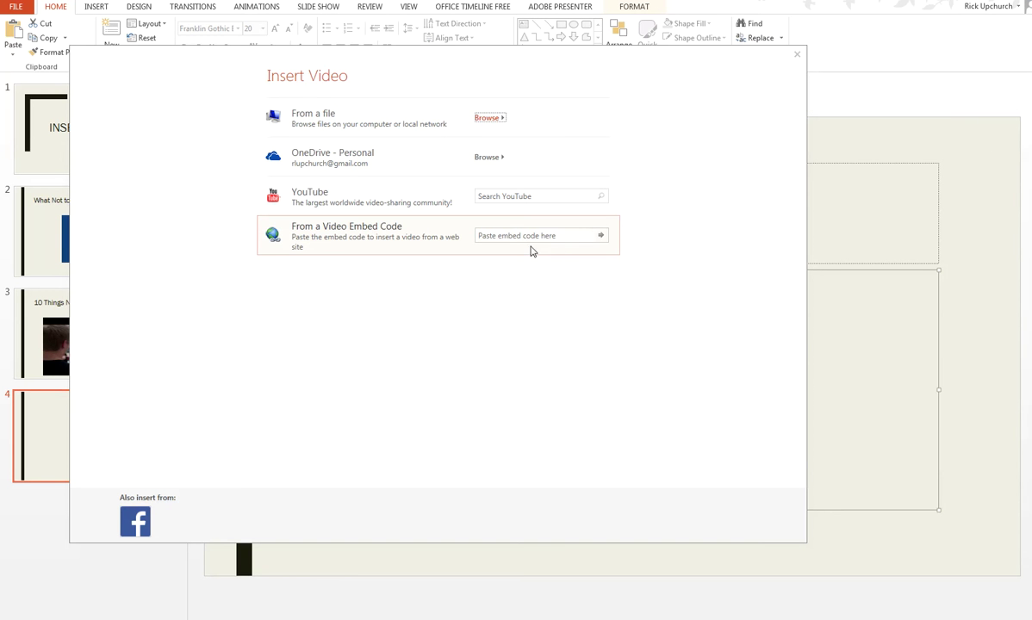
{"action": "left_click", "coordinate": [509, 240]}
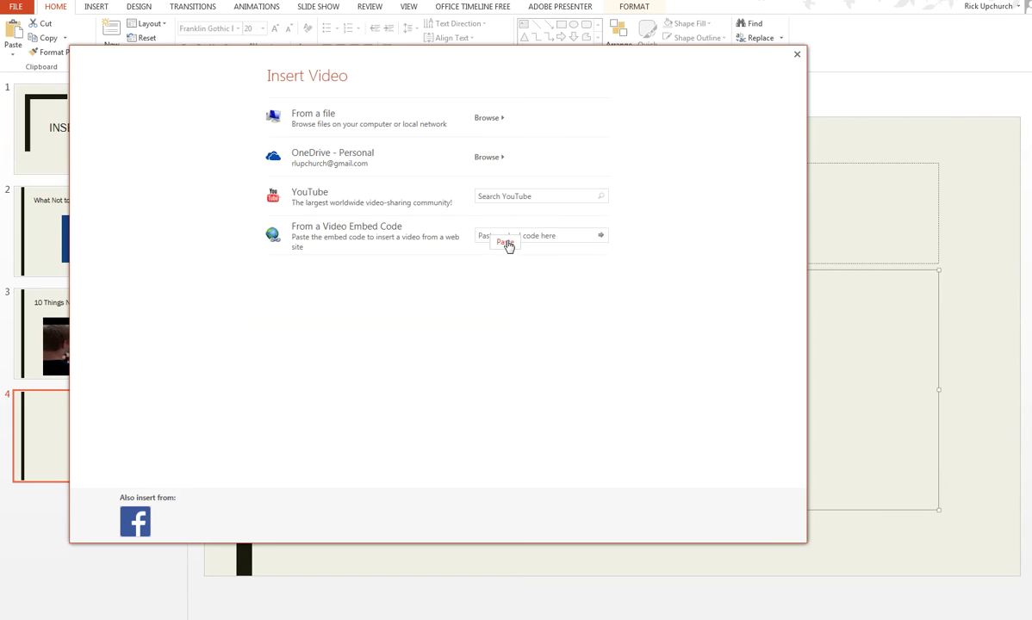
{"action": "left_click", "coordinate": [507, 242]}
{"action": "left_click", "coordinate": [601, 235]}
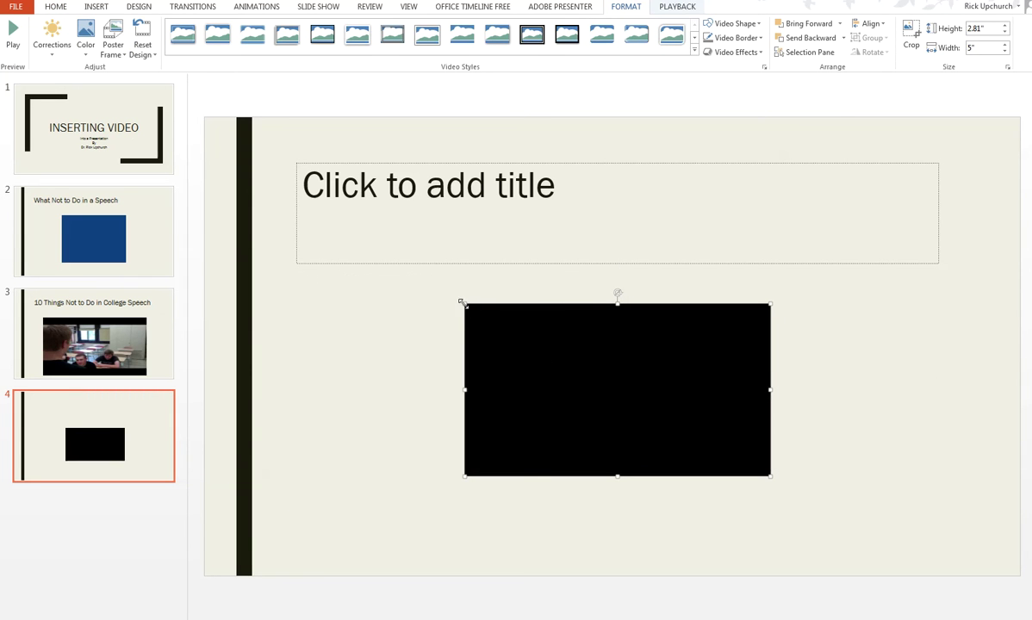
{"action": "left_click_drag", "start_coordinate": [461, 302], "coordinate": [393, 263]}
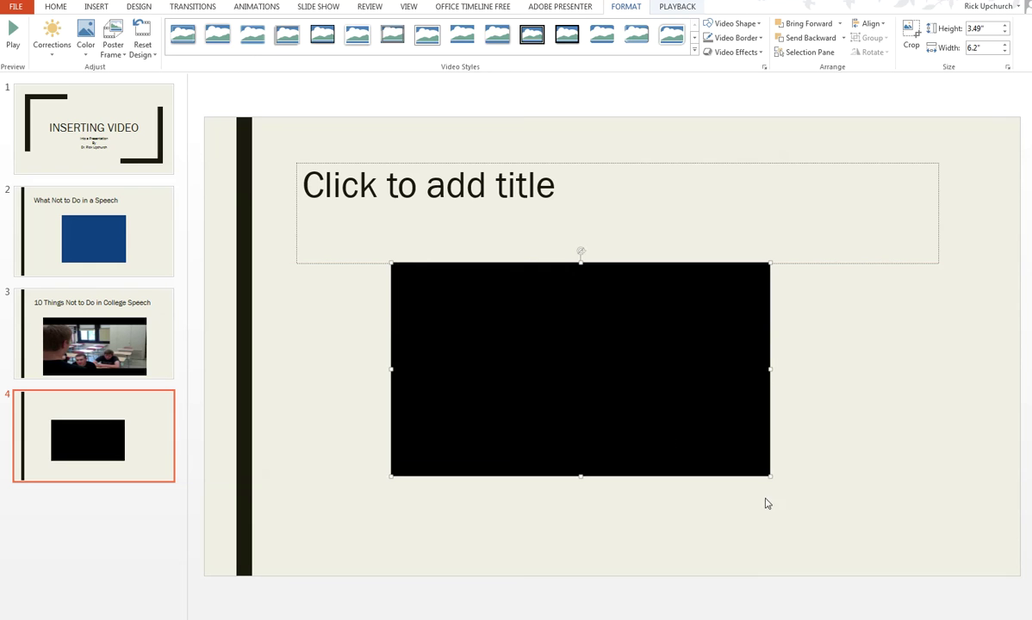
{"action": "left_click_drag", "start_coordinate": [771, 476], "coordinate": [915, 557]}
Enter "Bad Examples in Speech" as the title of slide 4.
{"action": "left_click", "coordinate": [484, 183]}
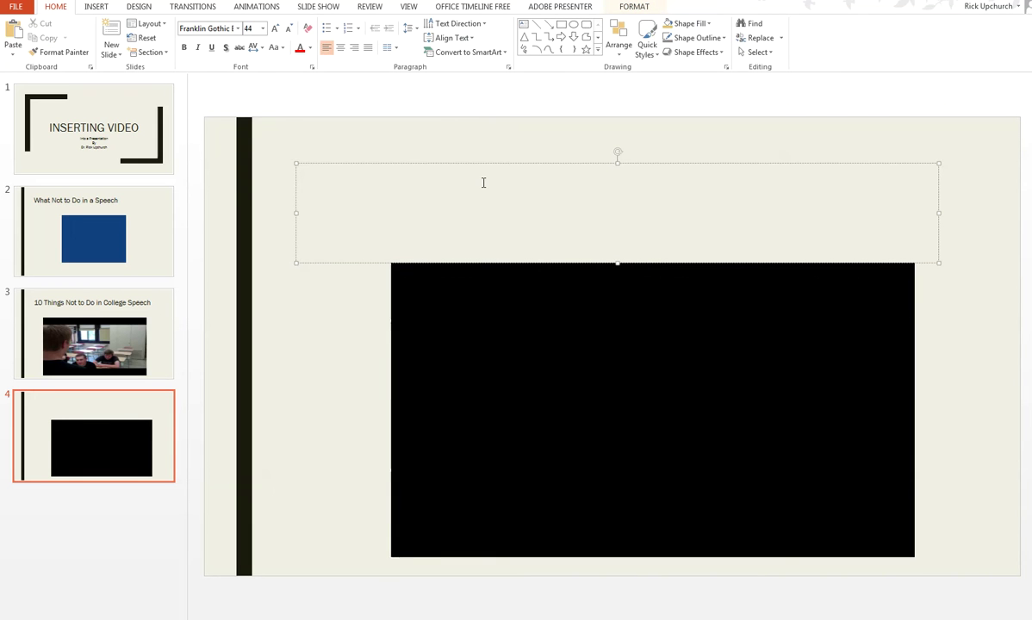
{"action": "type", "text": "Bad Examp"}
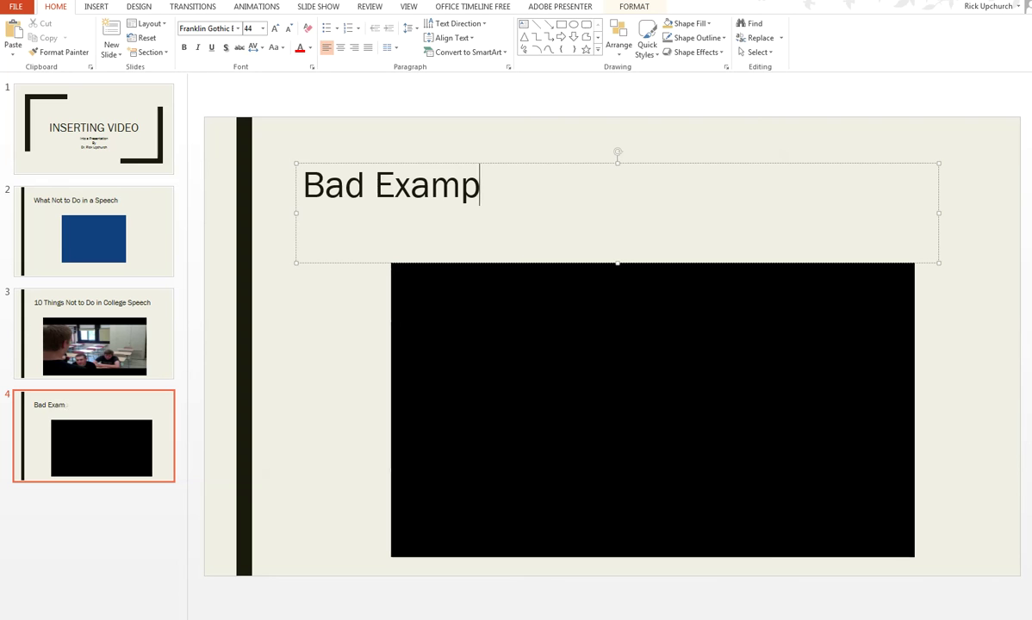
{"action": "type", "text": "les in Spoe"}
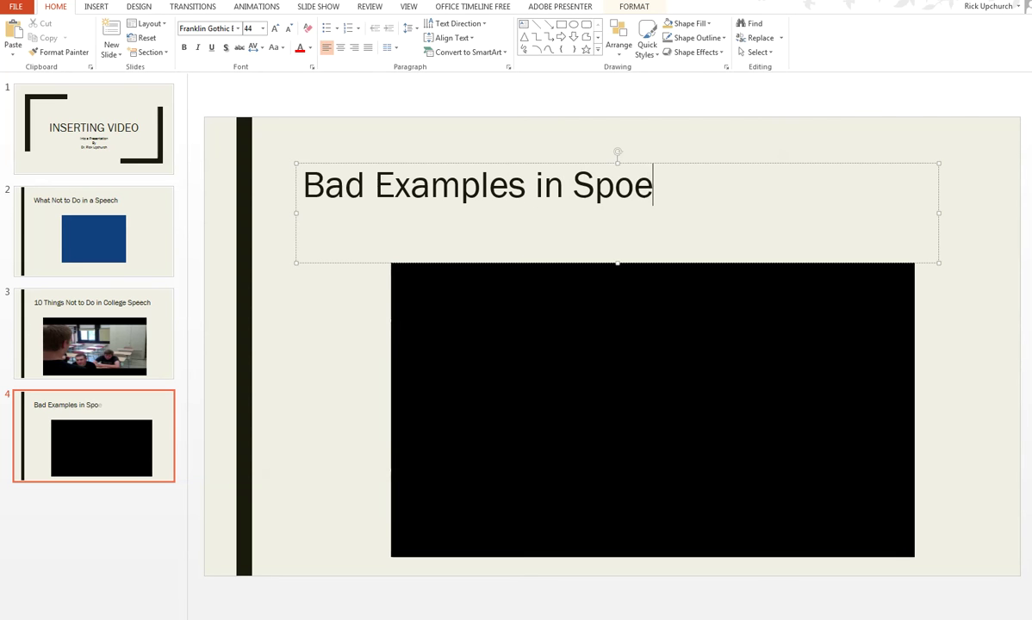
{"action": "key", "text": "BackSpace"}
{"action": "key", "text": "BackSpace"}
{"action": "type", "text": "eech"}
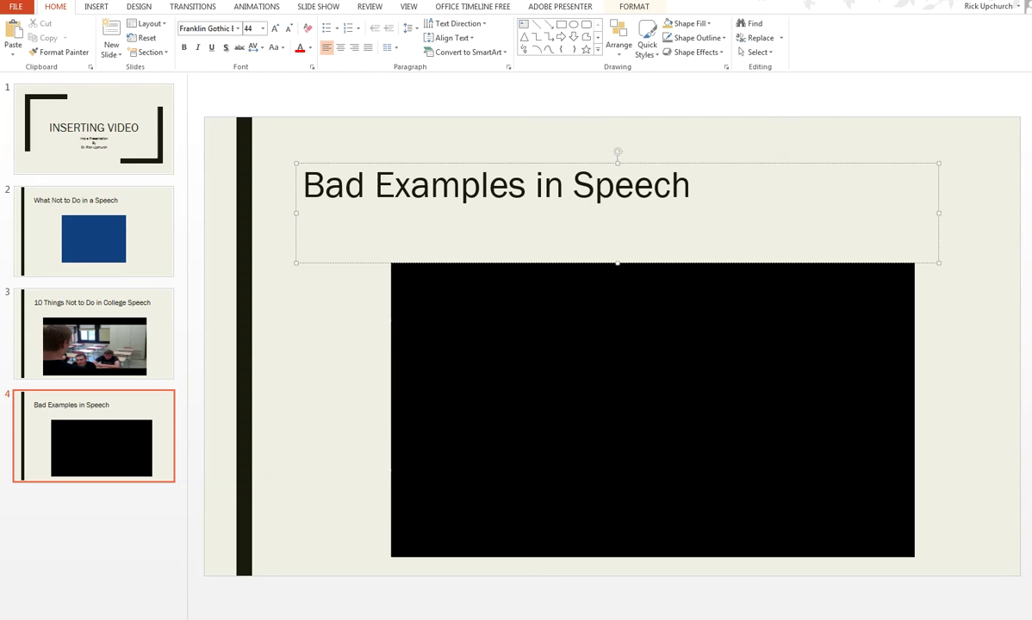
Add a fifth slide after slide 4 and title it "Conclusions".
{"action": "left_click", "coordinate": [129, 488]}
{"action": "left_click", "coordinate": [110, 44]}
{"action": "left_click", "coordinate": [402, 208]}
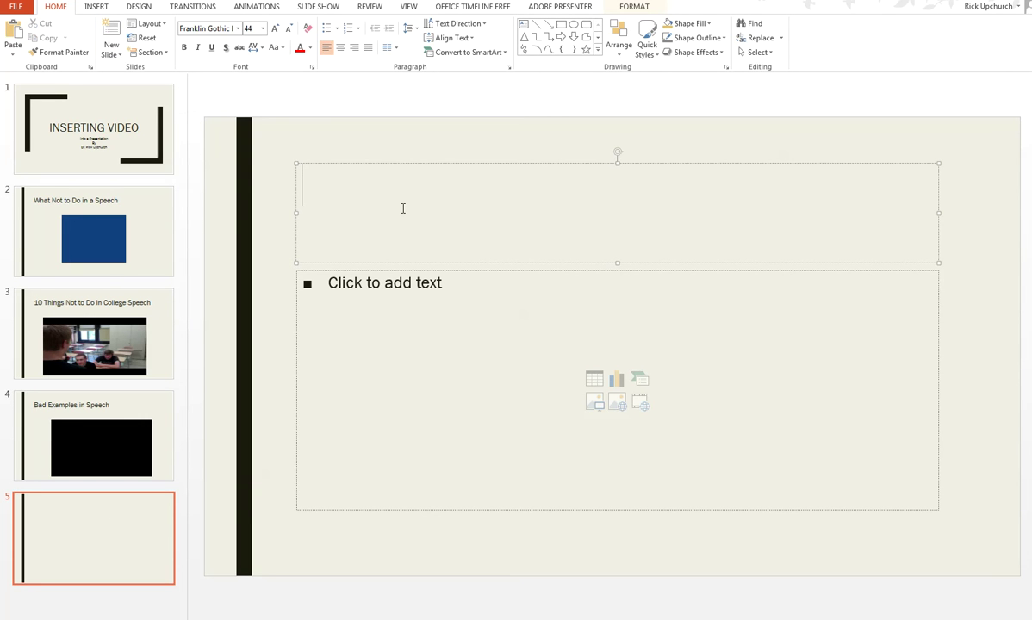
{"action": "type", "text": "Conclusions"}
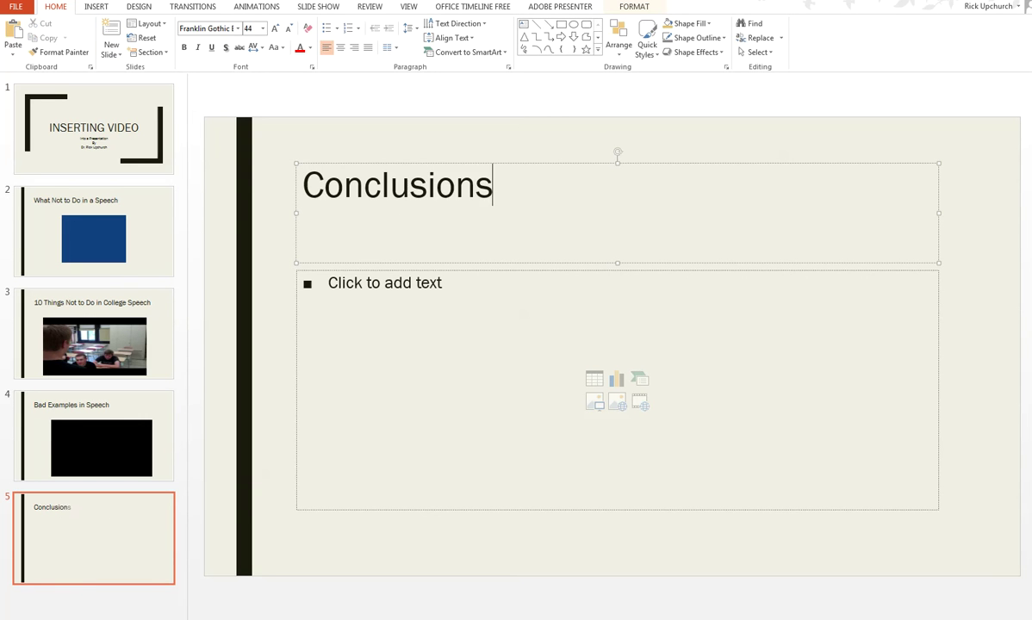
{"action": "left_click", "coordinate": [414, 353]}
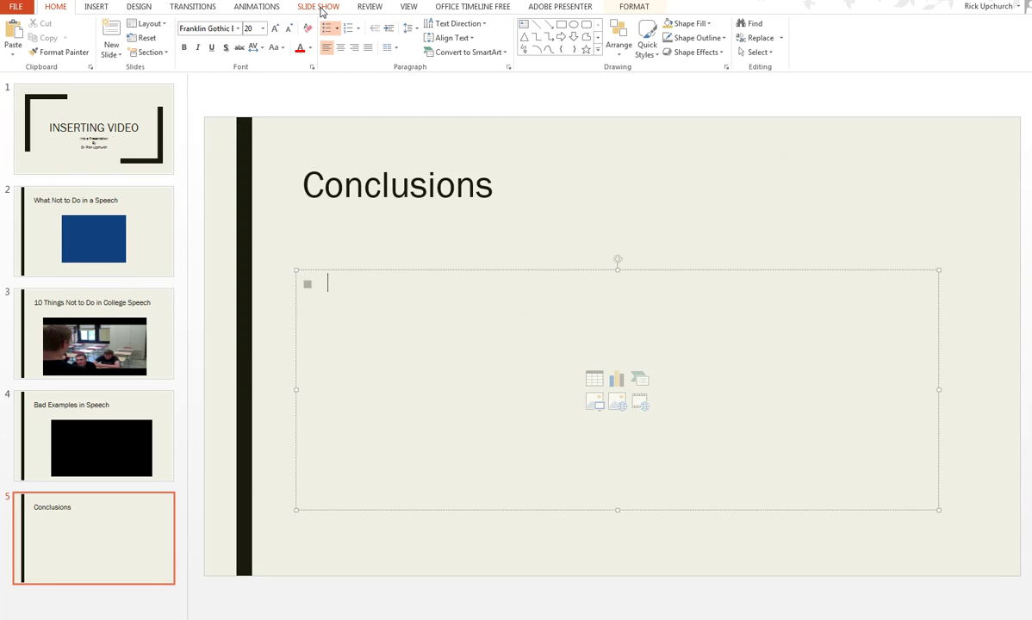
Run the slide show and play, then pause, the video on the "What Not to Do in a Speech" slide.
{"action": "left_click", "coordinate": [319, 6]}
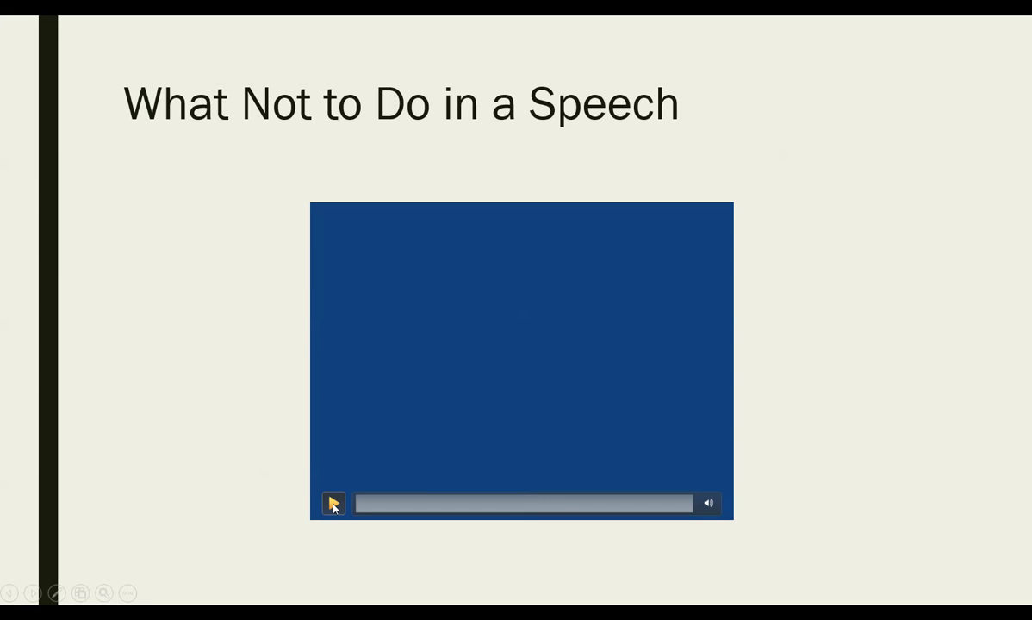
{"action": "left_click", "coordinate": [334, 505]}
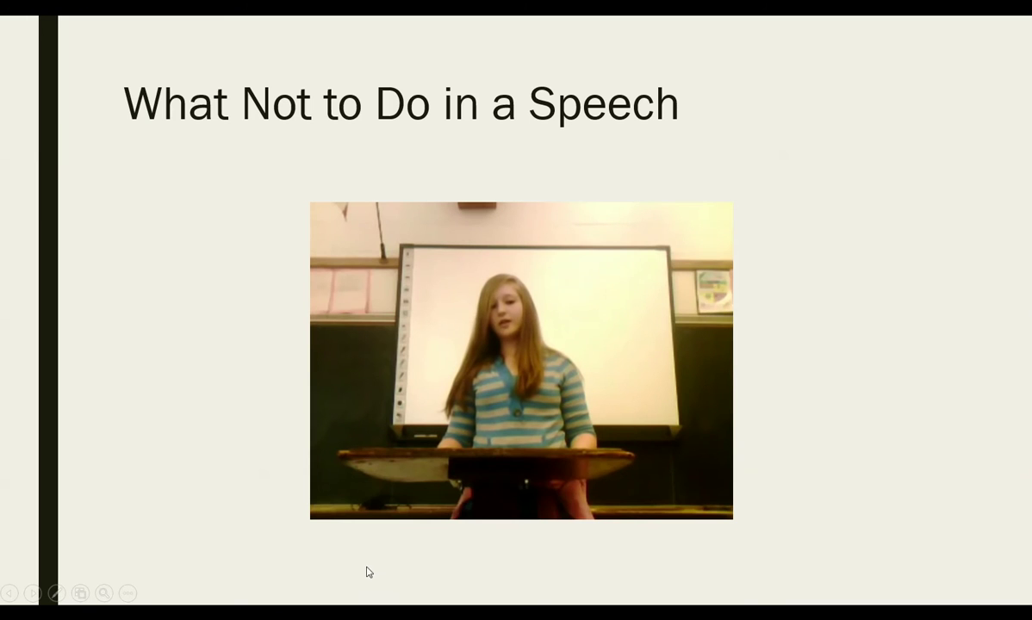
{"action": "left_click", "coordinate": [334, 502]}
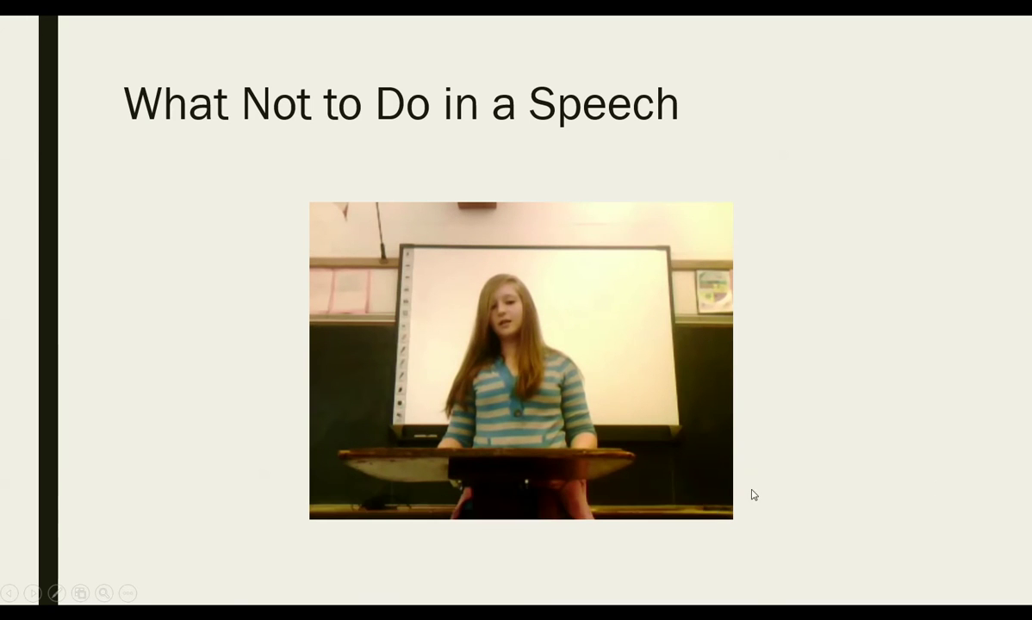
Advance through slides 3 and 4 of the slide show, playing and pausing the YouTube video on each, and end the show.
{"action": "key", "text": "Right"}
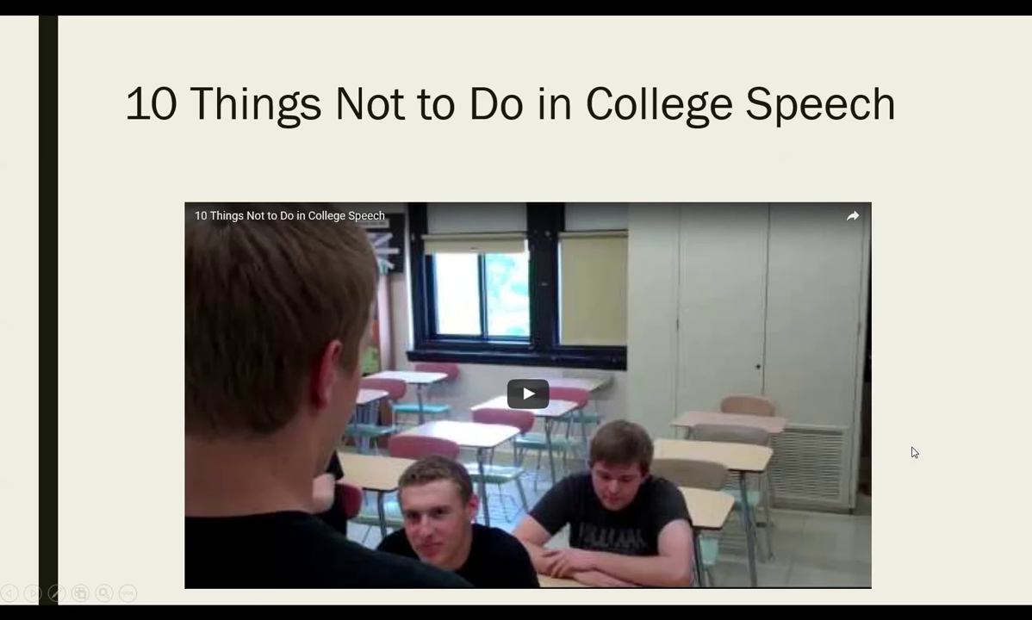
{"action": "key", "text": "Right"}
{"action": "key", "text": "Left"}
{"action": "left_click", "coordinate": [526, 394]}
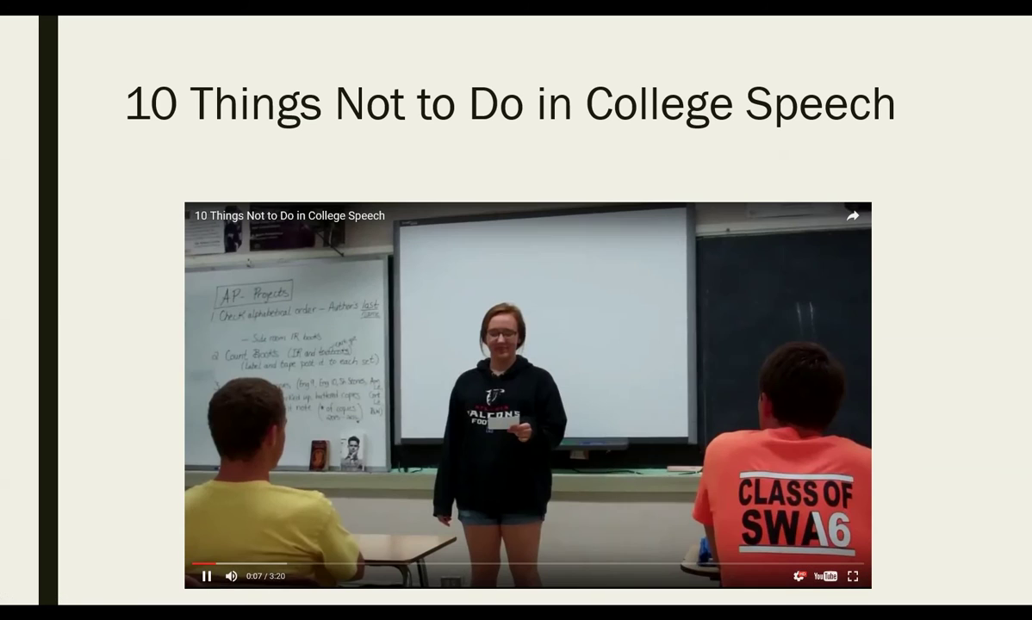
{"action": "left_click", "coordinate": [207, 577]}
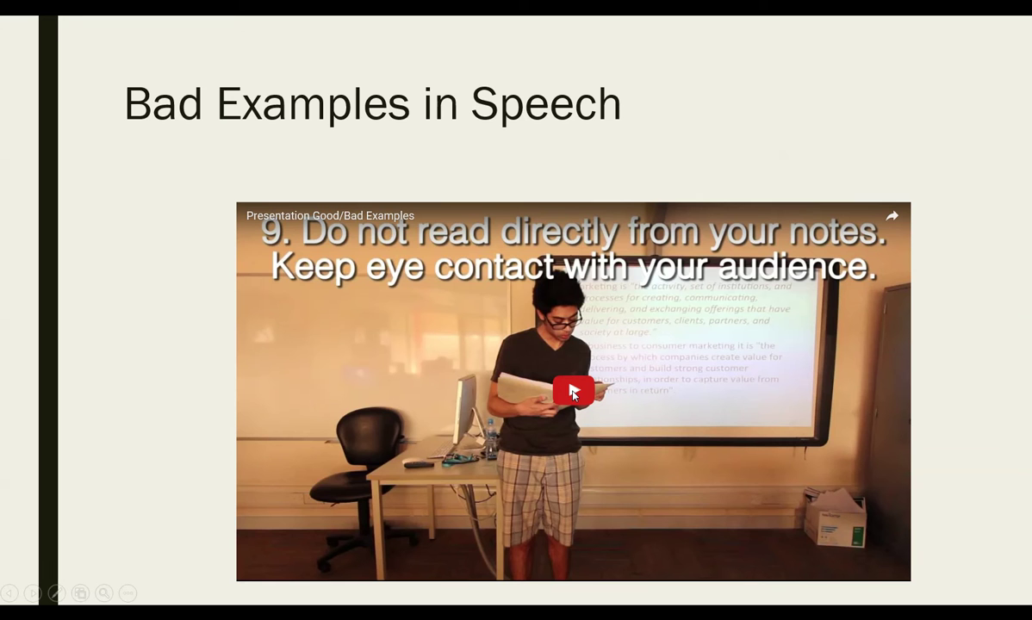
{"action": "left_click", "coordinate": [571, 389]}
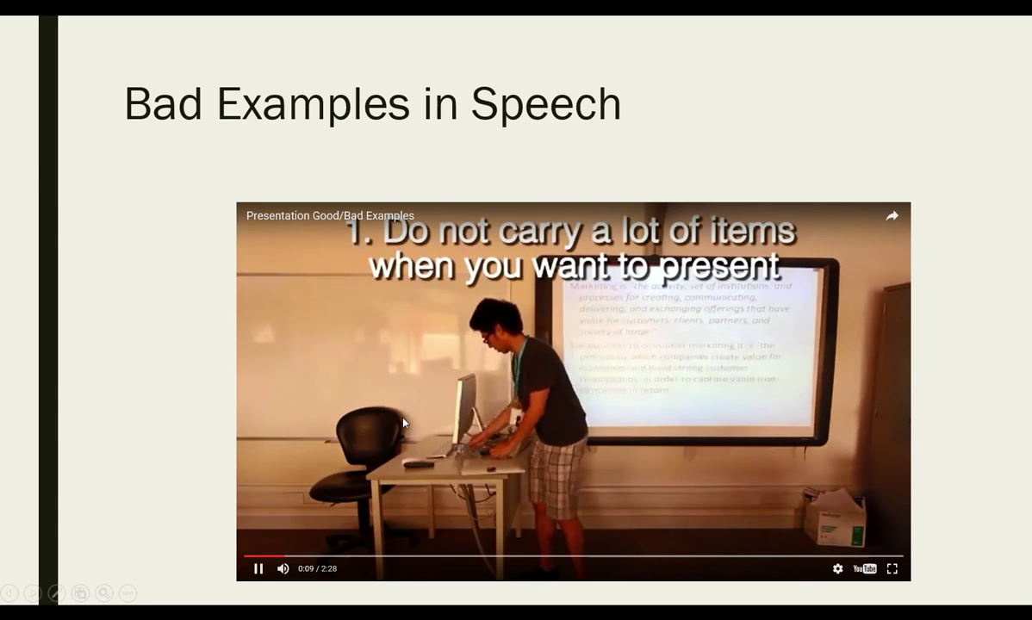
{"action": "left_click", "coordinate": [258, 569]}
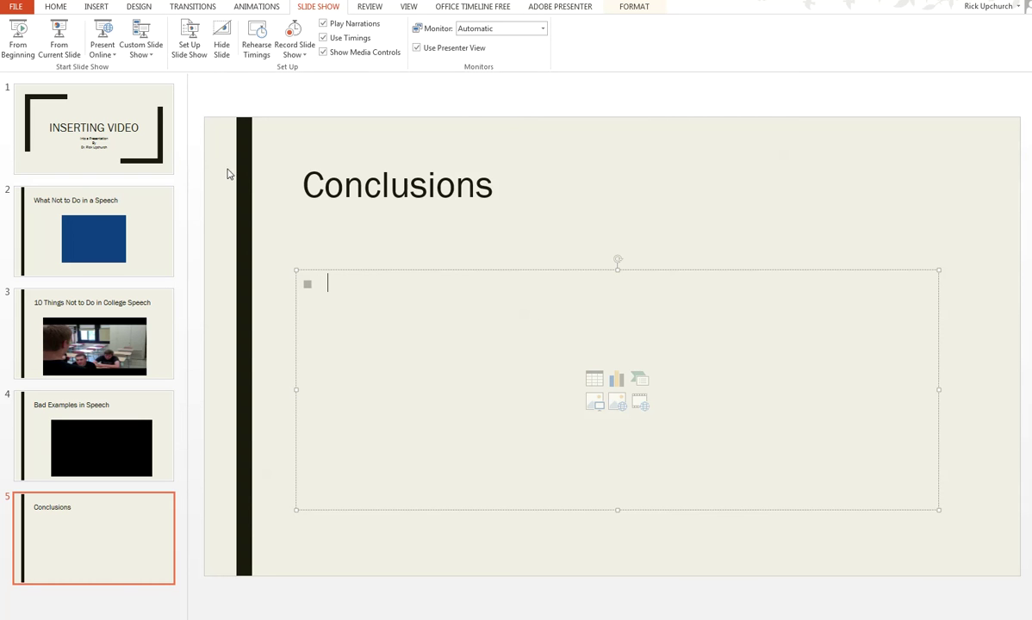
Start saving the presentation under a new file on the computer, opening the save dialog at the Documents library.
{"action": "left_click", "coordinate": [55, 7]}
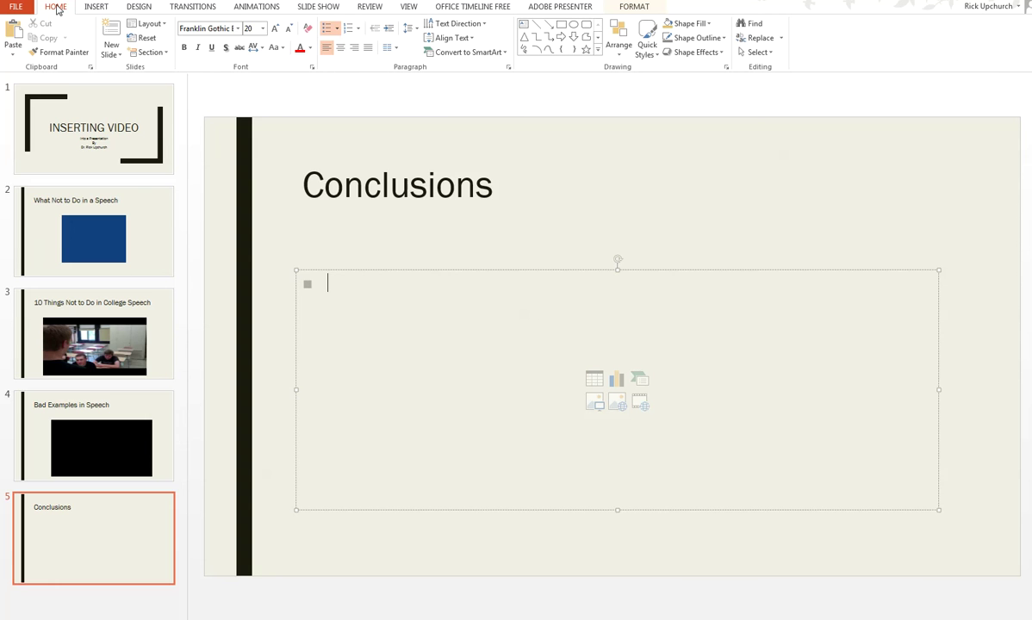
{"action": "left_click", "coordinate": [16, 7]}
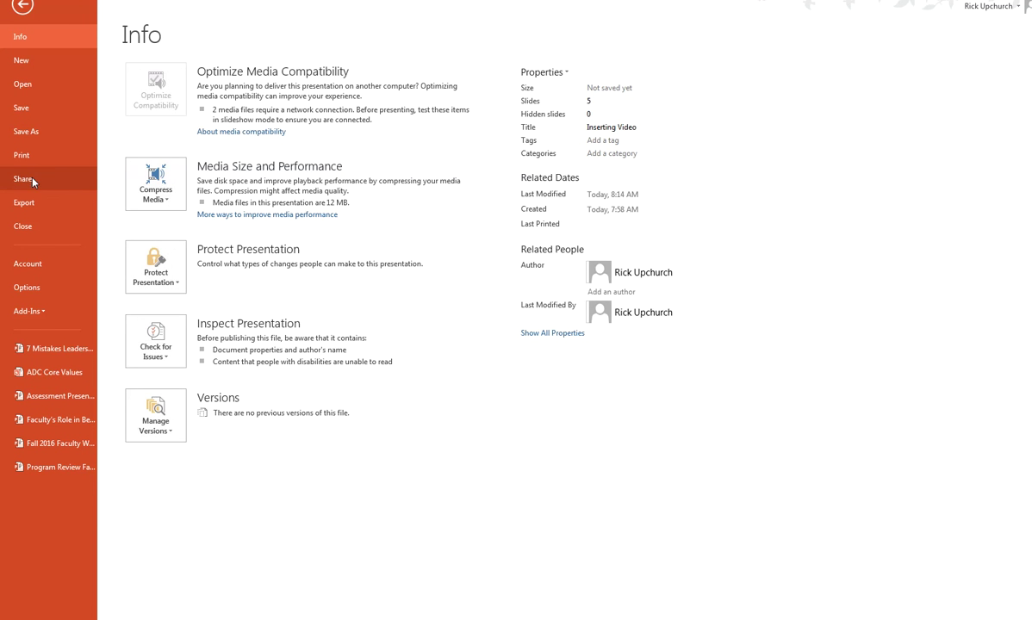
{"action": "left_click", "coordinate": [28, 125]}
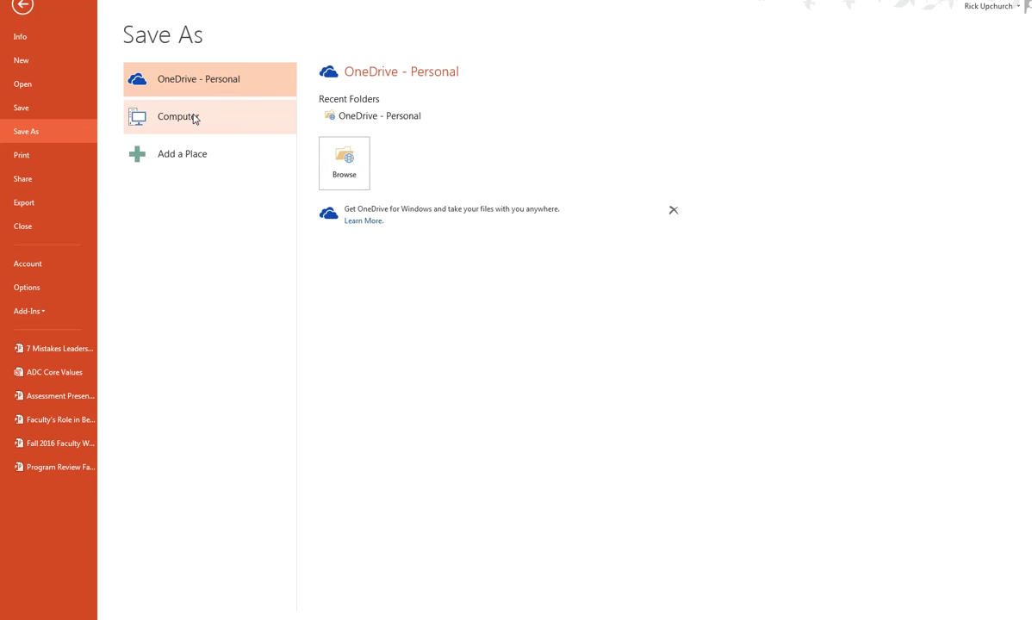
{"action": "left_click", "coordinate": [195, 120]}
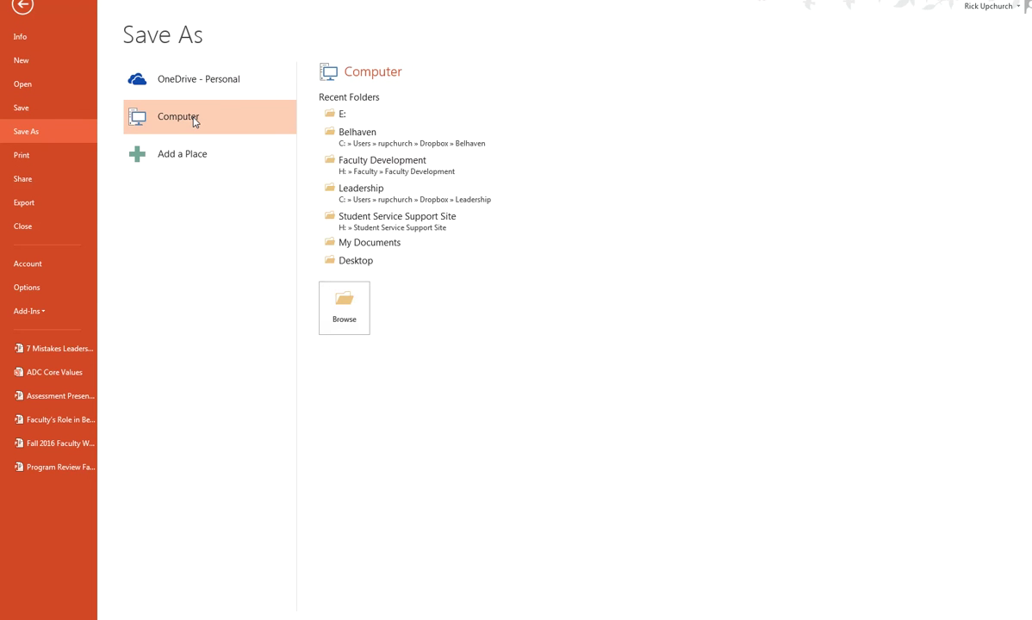
{"action": "left_click", "coordinate": [195, 120]}
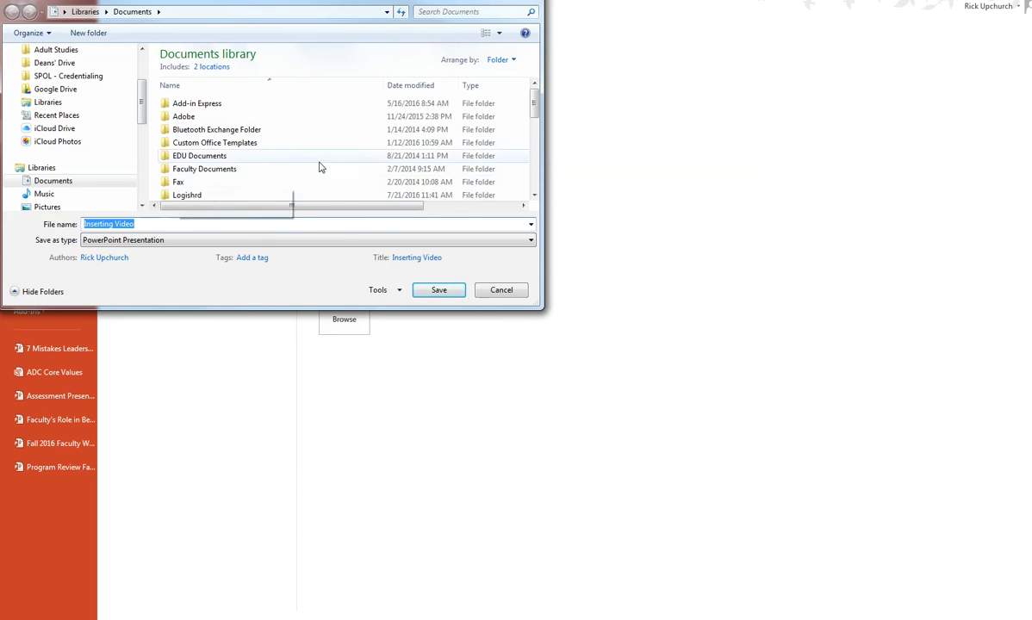
Save the presentation in the Temp folder as "Inserting Video" with the file type PowerPoint Presentation.
{"action": "left_click", "coordinate": [532, 181]}
{"action": "left_click", "coordinate": [532, 181]}
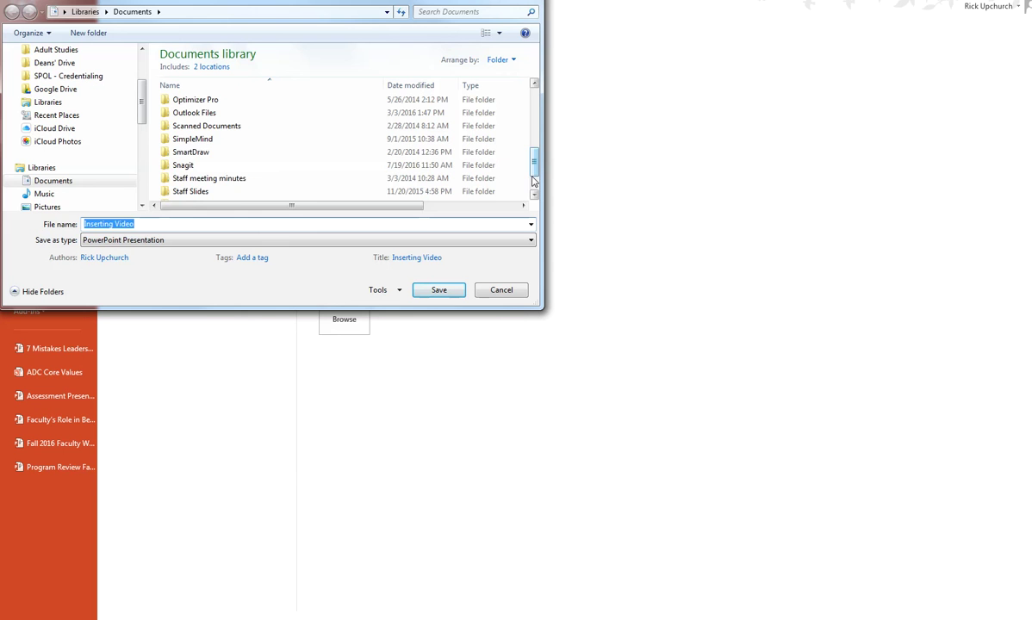
{"action": "scroll", "coordinate": [505, 176], "scroll_direction": "down", "scroll_amount": 1}
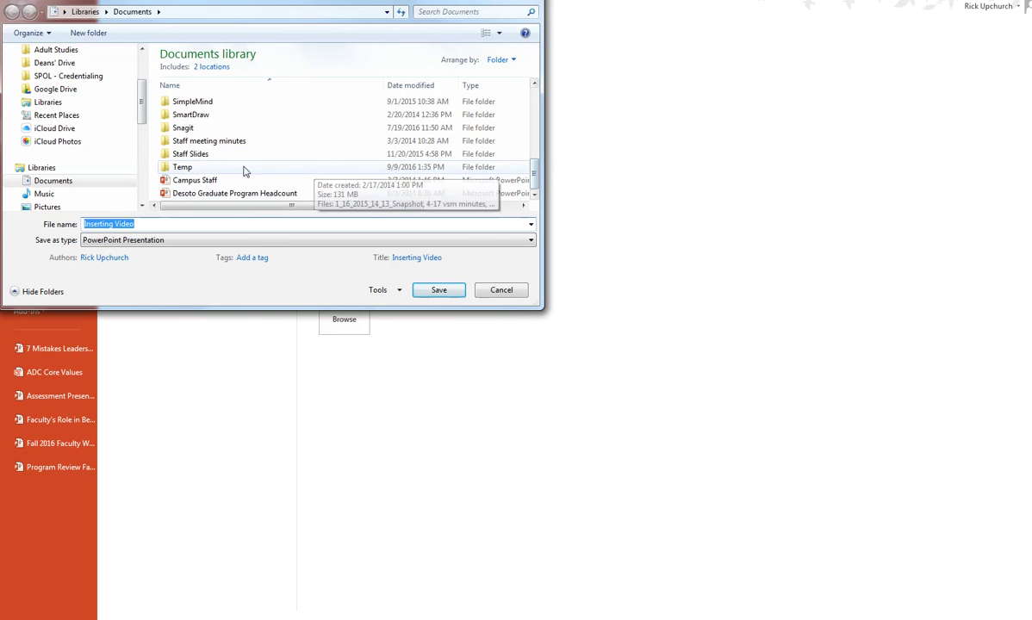
{"action": "double_click", "coordinate": [202, 168]}
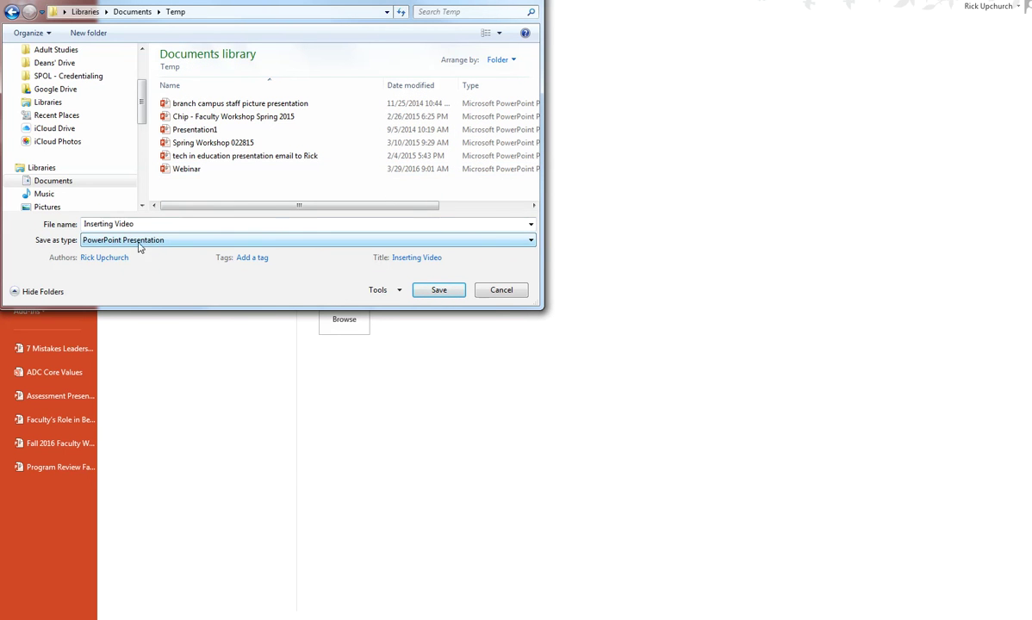
{"action": "left_click", "coordinate": [172, 241]}
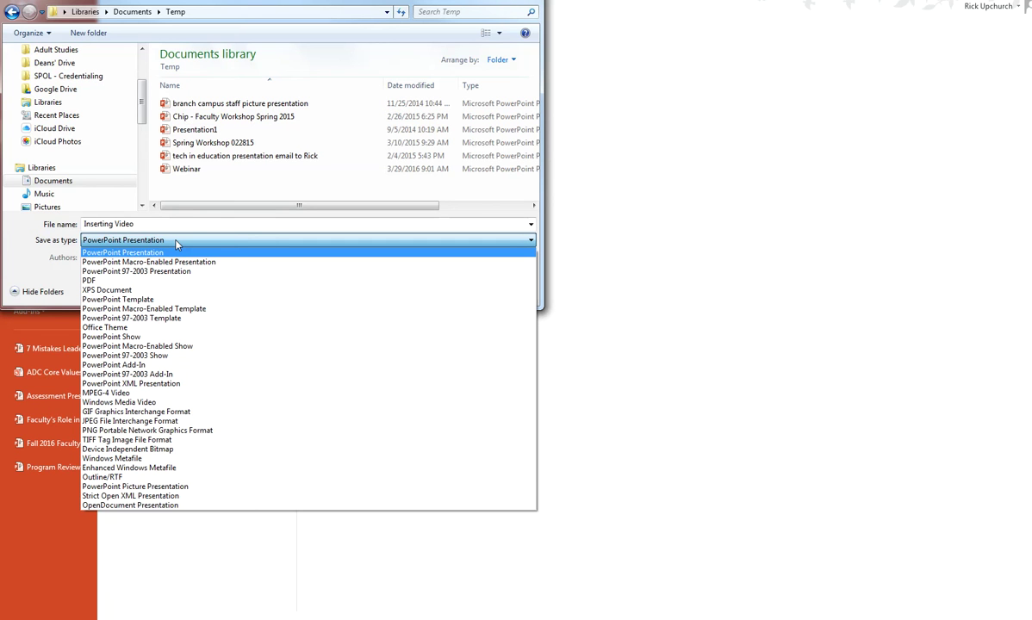
{"action": "left_click", "coordinate": [175, 243]}
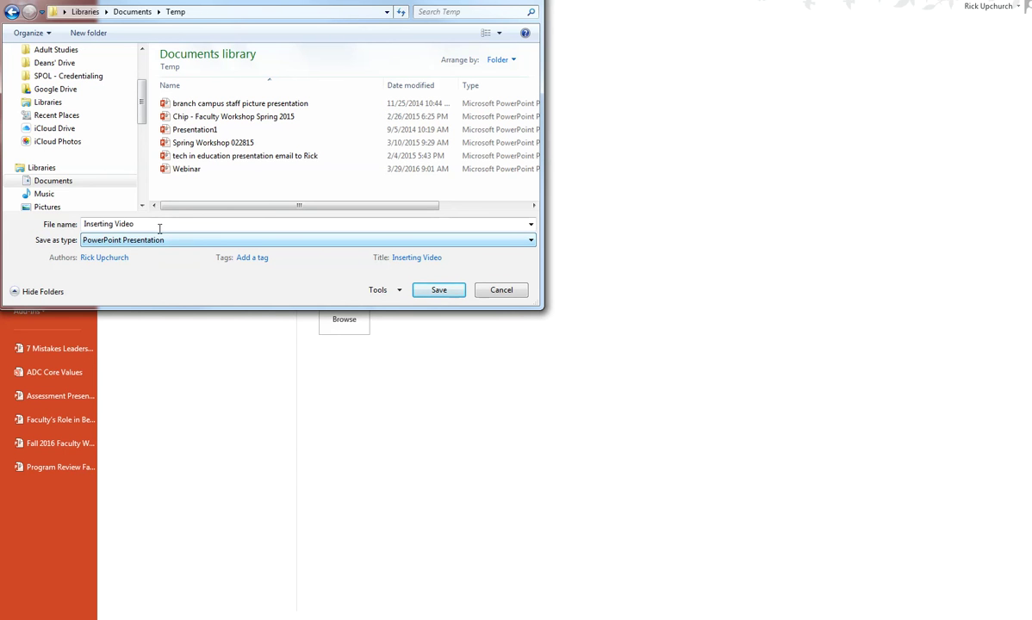
{"action": "left_click", "coordinate": [429, 295]}
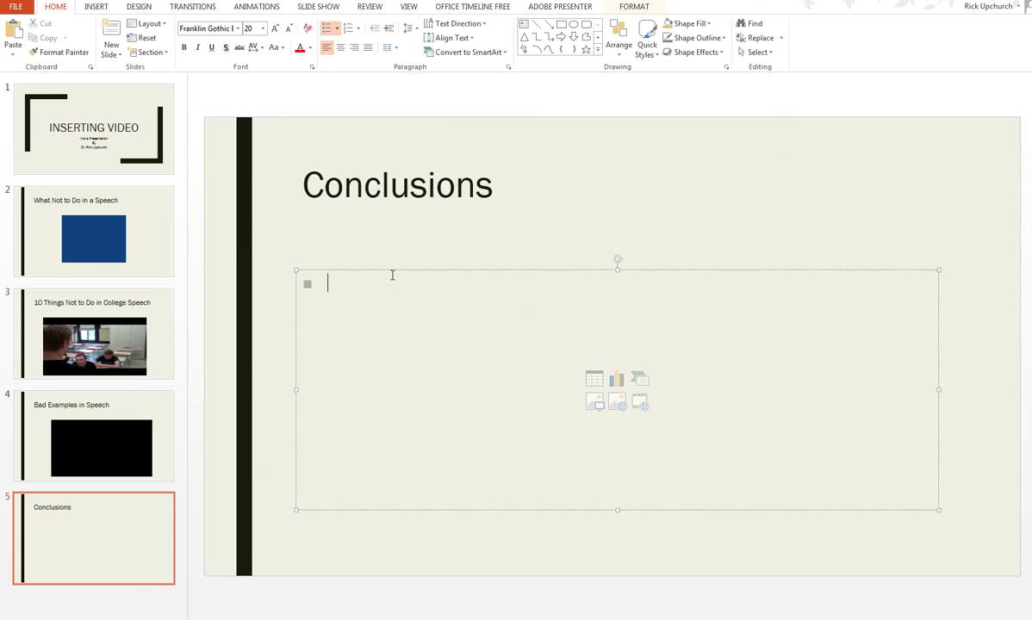